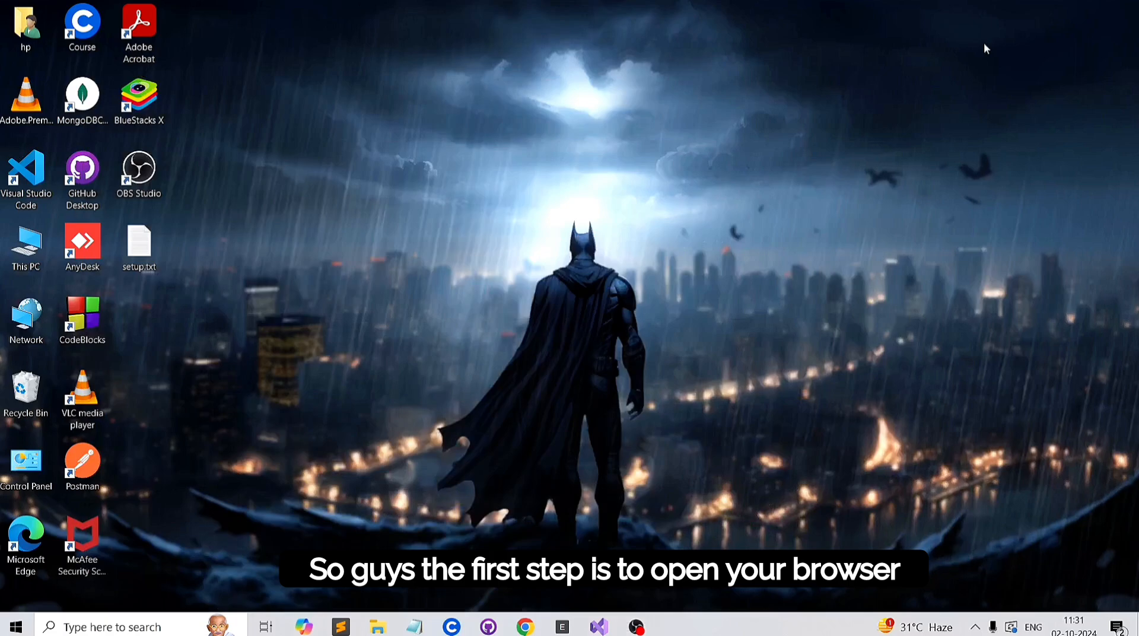
Step: Search the web in Chrome for "microsoft office customization tool" and open the Office Customization Tool page on config.office.com
left_click(526, 628)
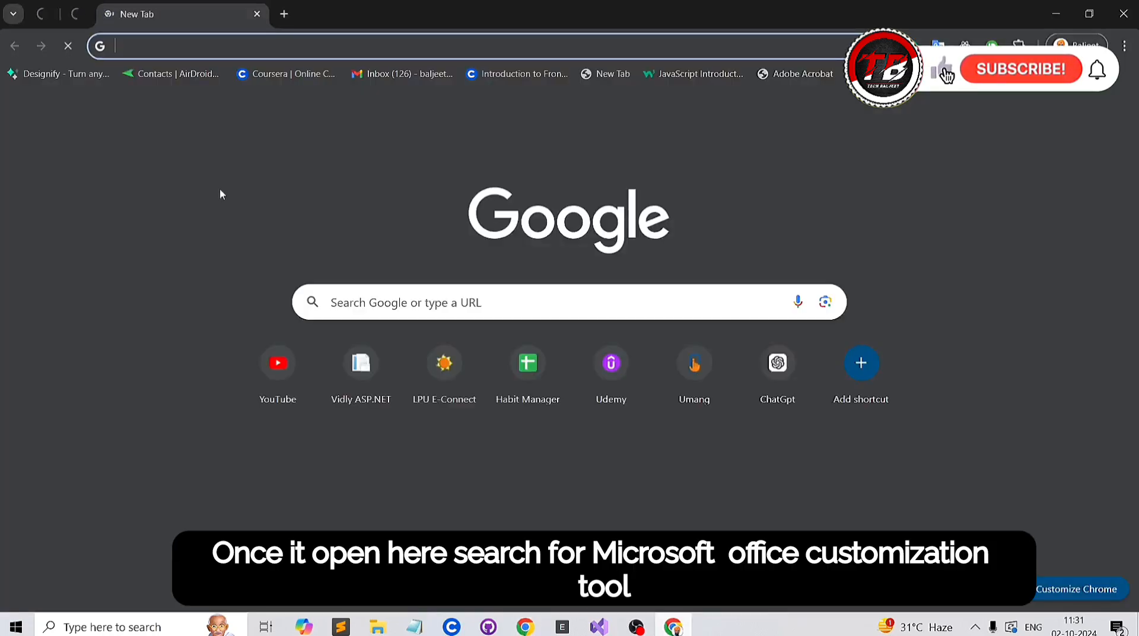
left_click(172, 38)
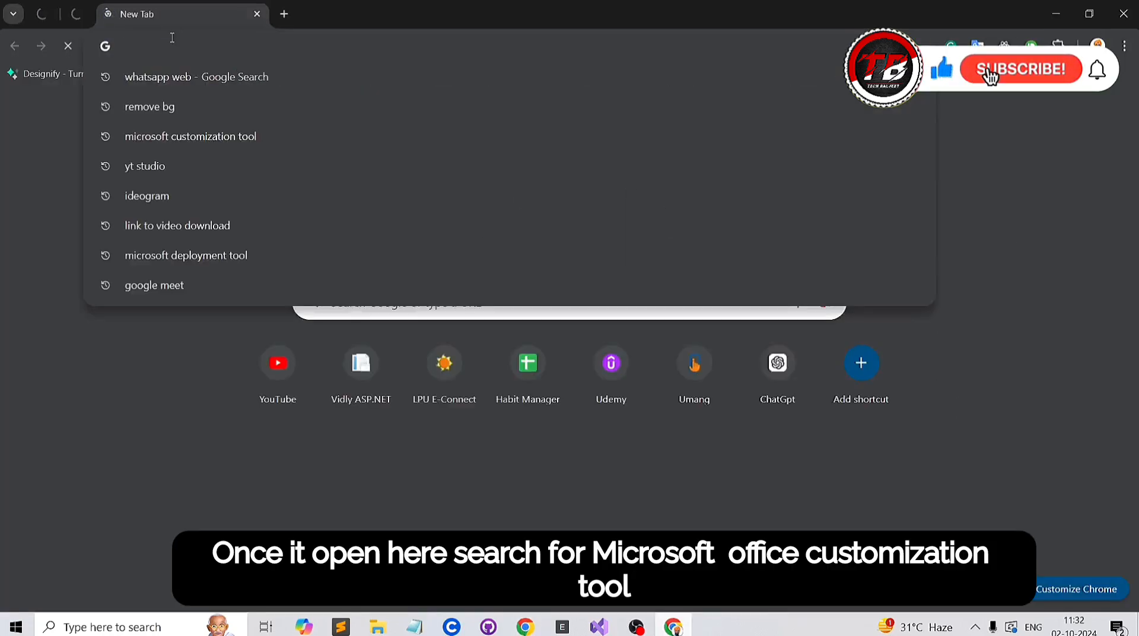
type("Micros")
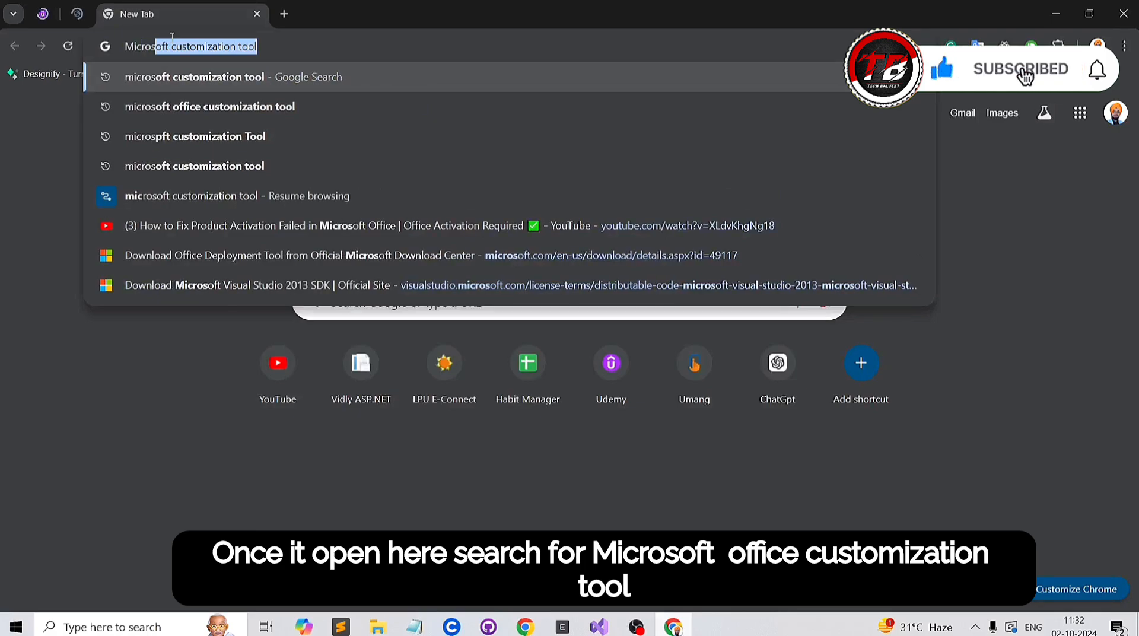
type("oft Office")
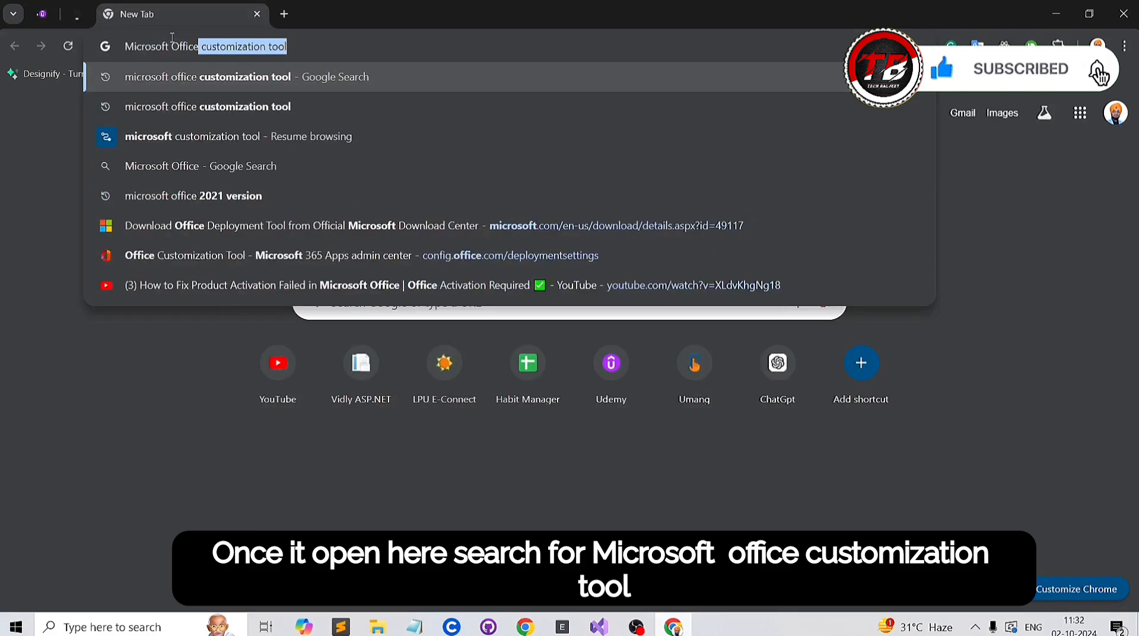
type(" customiz")
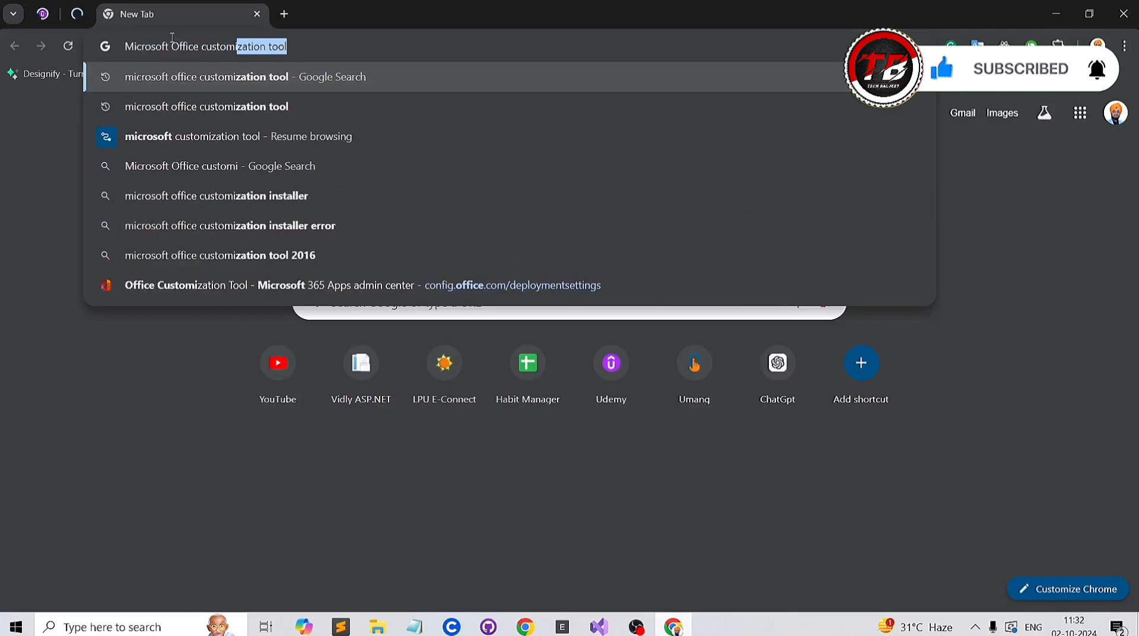
key("Return")
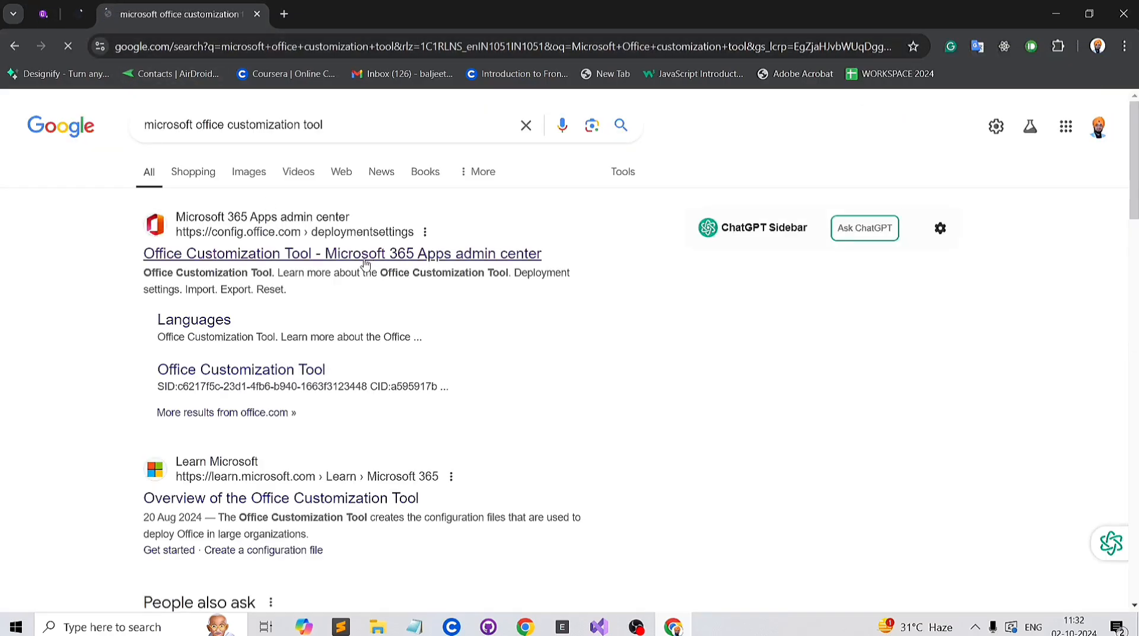
left_click(364, 263)
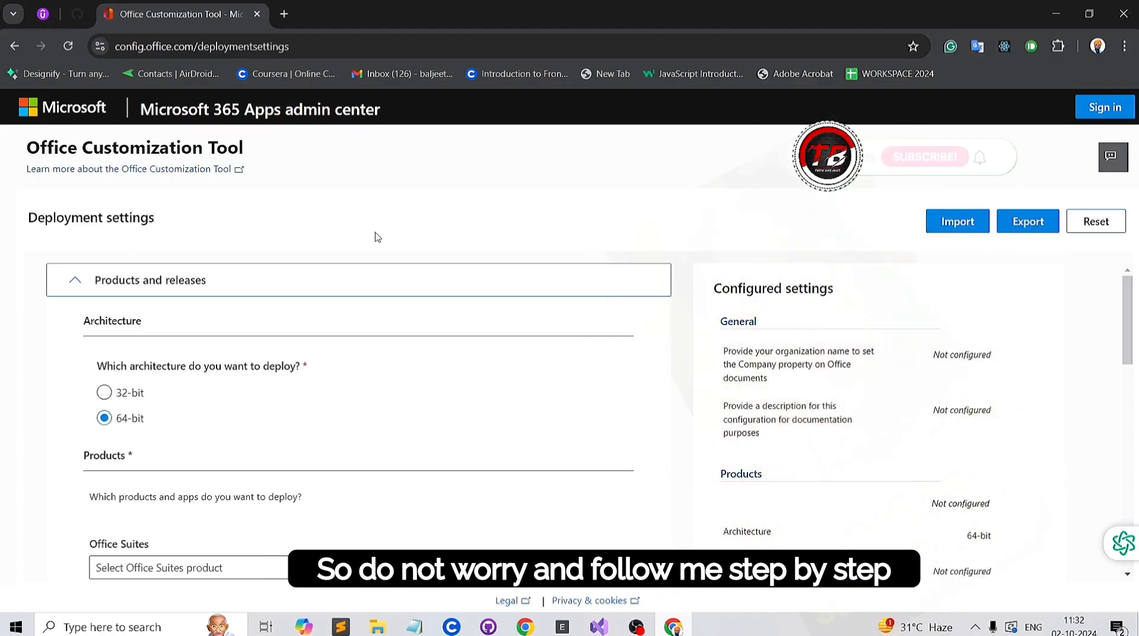
Step: Choose Office LTSC Professional Plus 2021 - Volume License as the Office suite and continue to the Language section
scroll(667, 376, "down", 2)
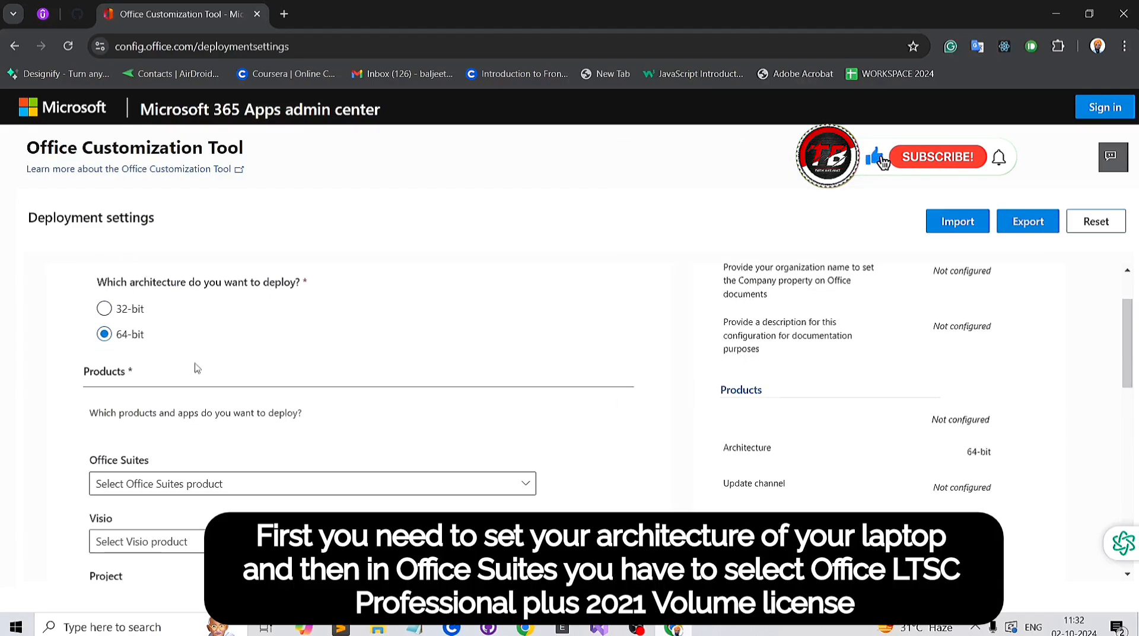
scroll(376, 416, "down", 2)
left_click(387, 401)
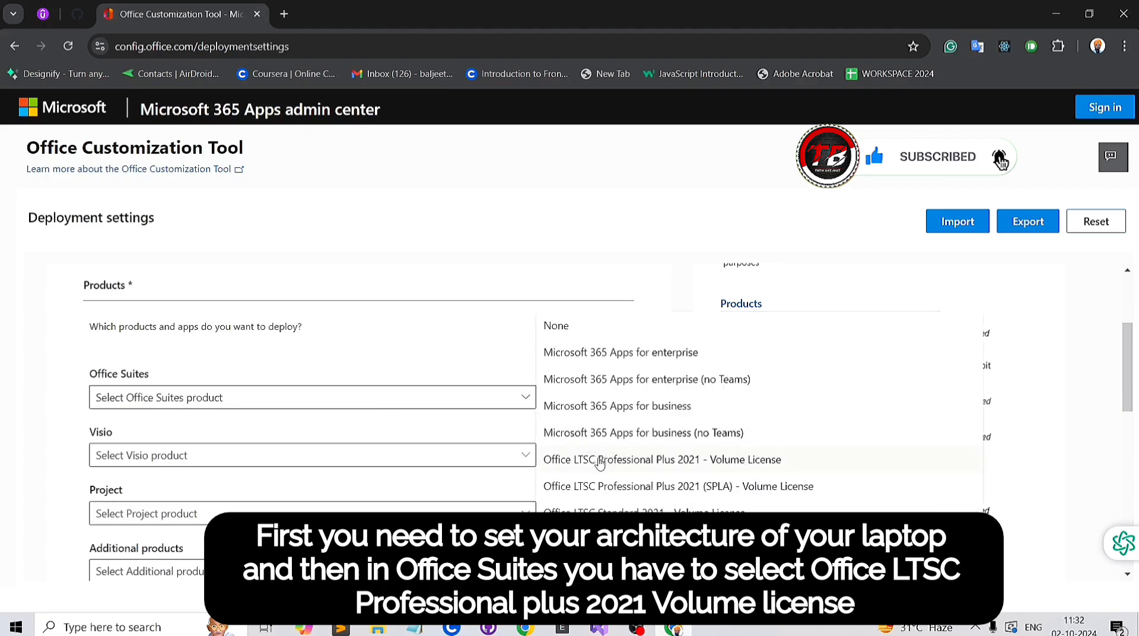
left_click(659, 466)
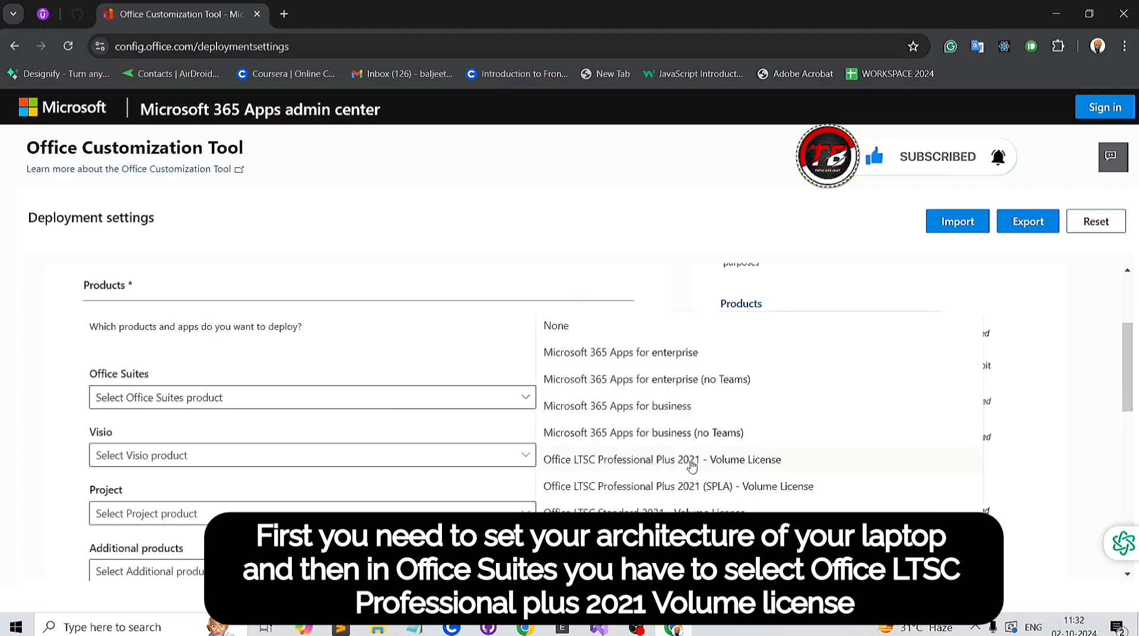
left_click(766, 465)
scroll(579, 482, "down", 3)
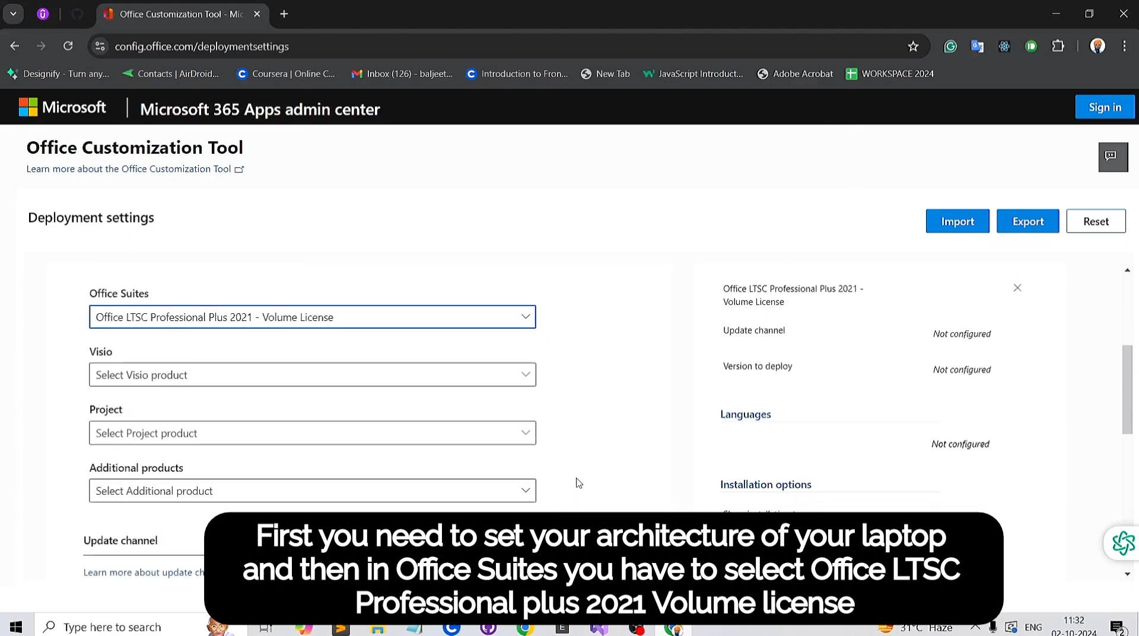
scroll(578, 482, "down", 3)
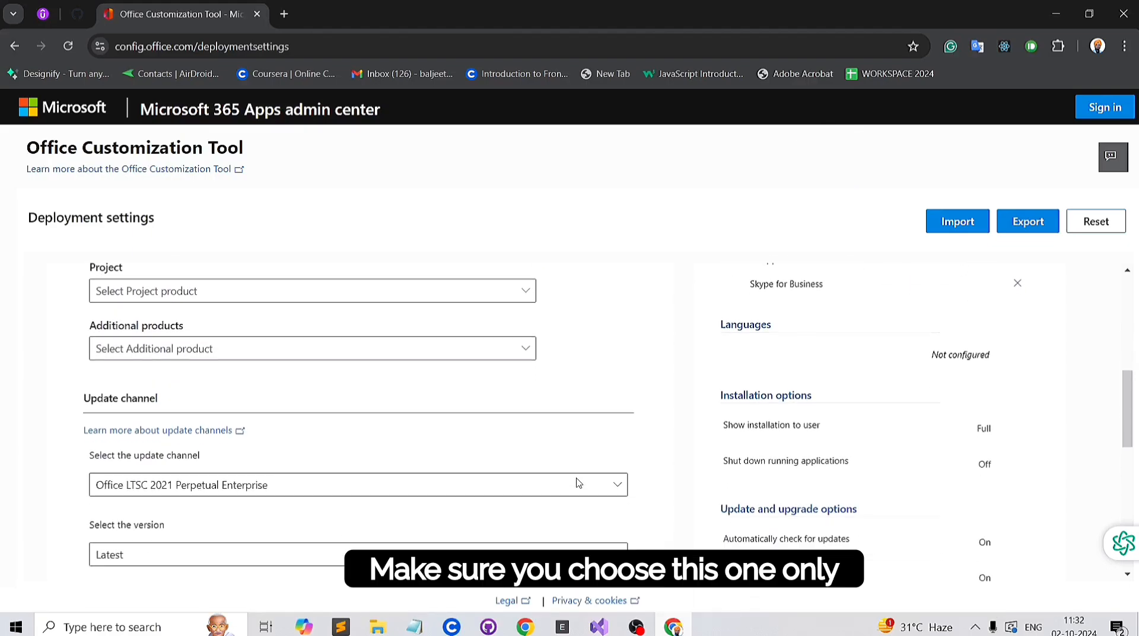
scroll(578, 483, "down", 5)
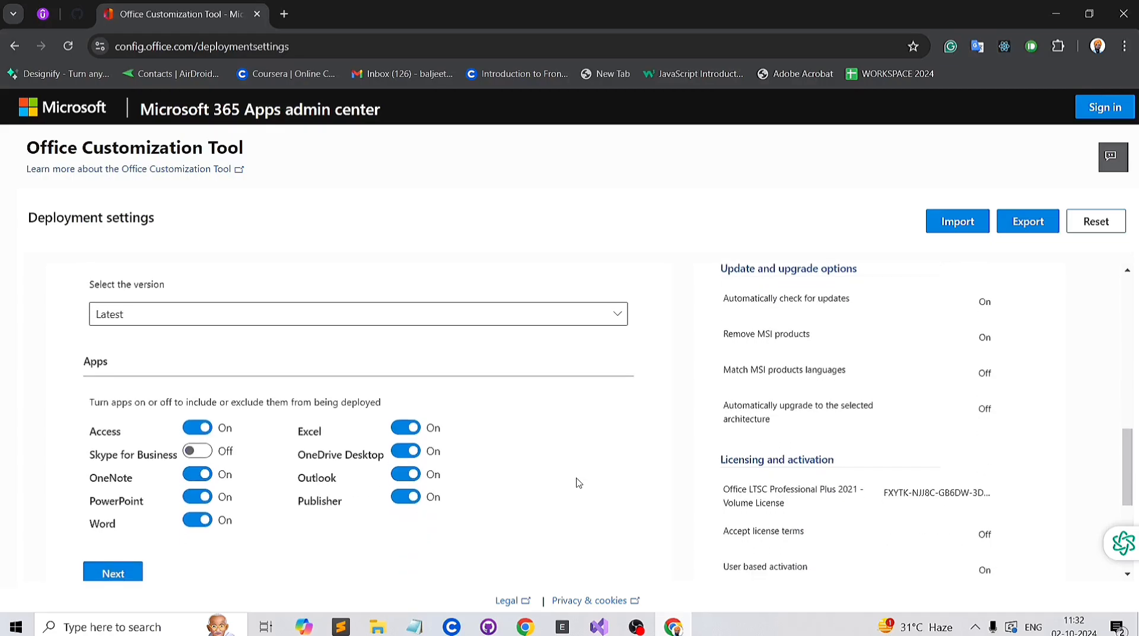
left_click(136, 463)
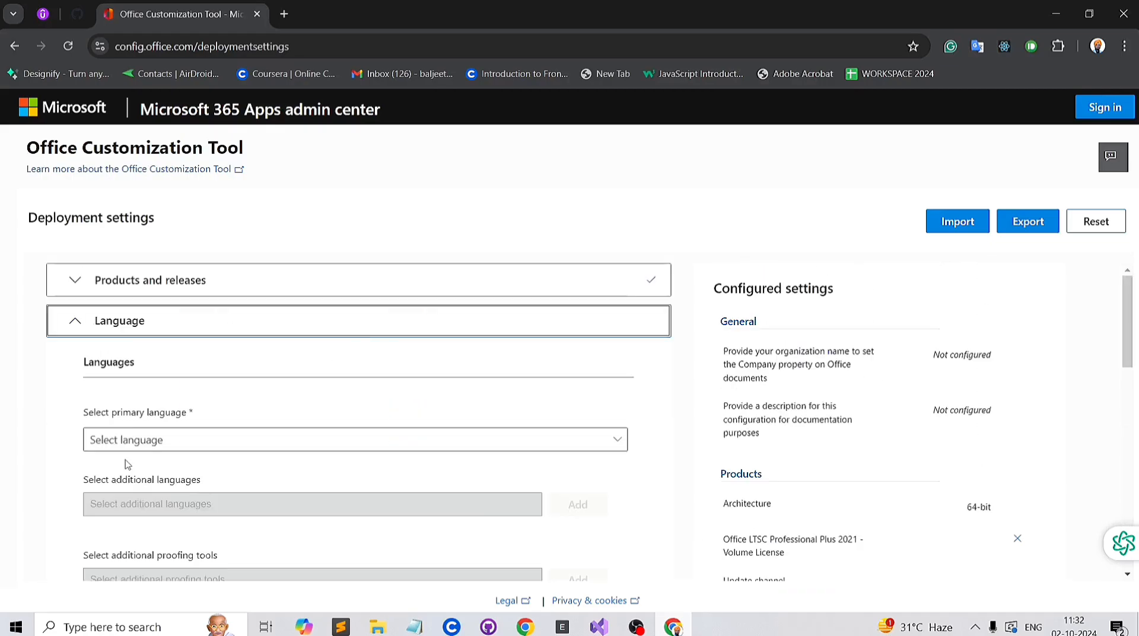
Step: Set the primary language to English (United States) and continue to the Installation section
left_click(288, 442)
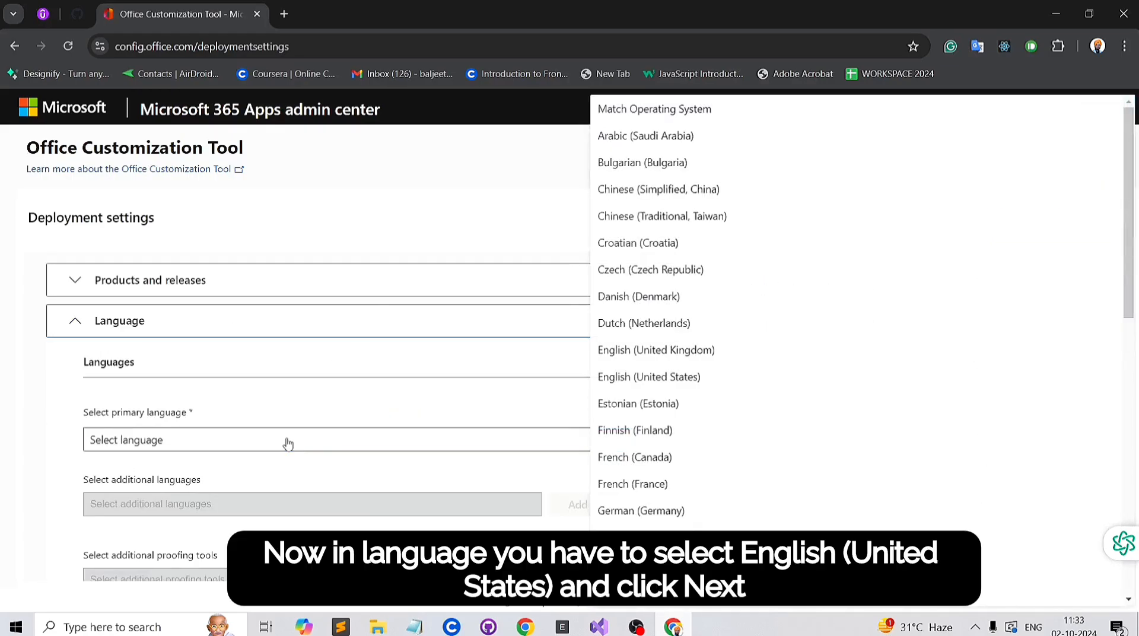
left_click(646, 379)
scroll(432, 529, "down", 3)
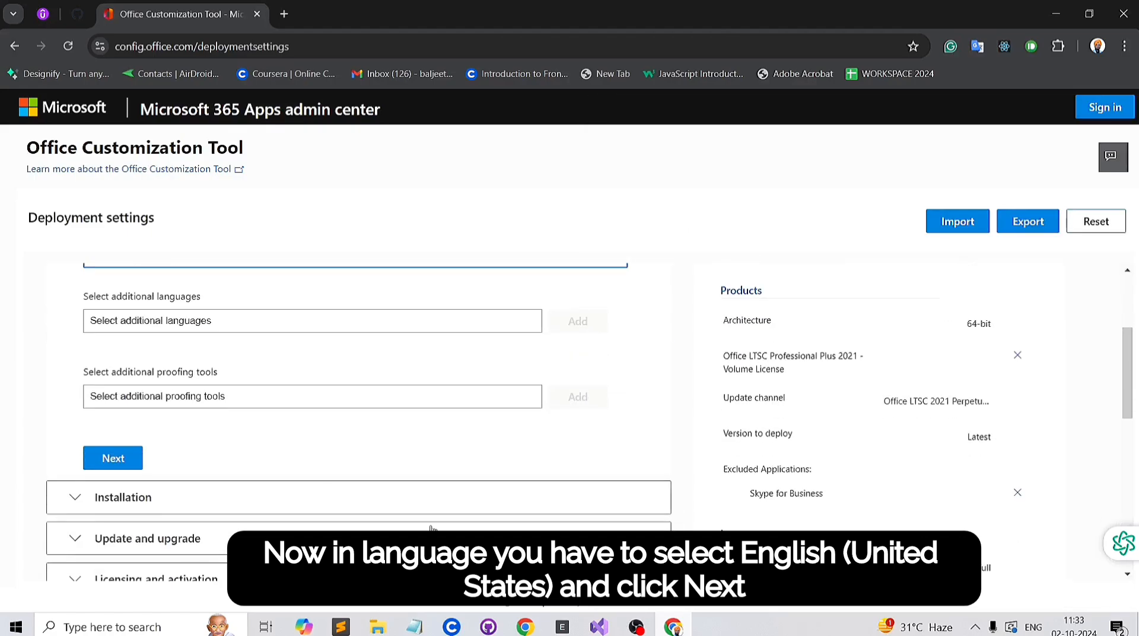
left_click(114, 456)
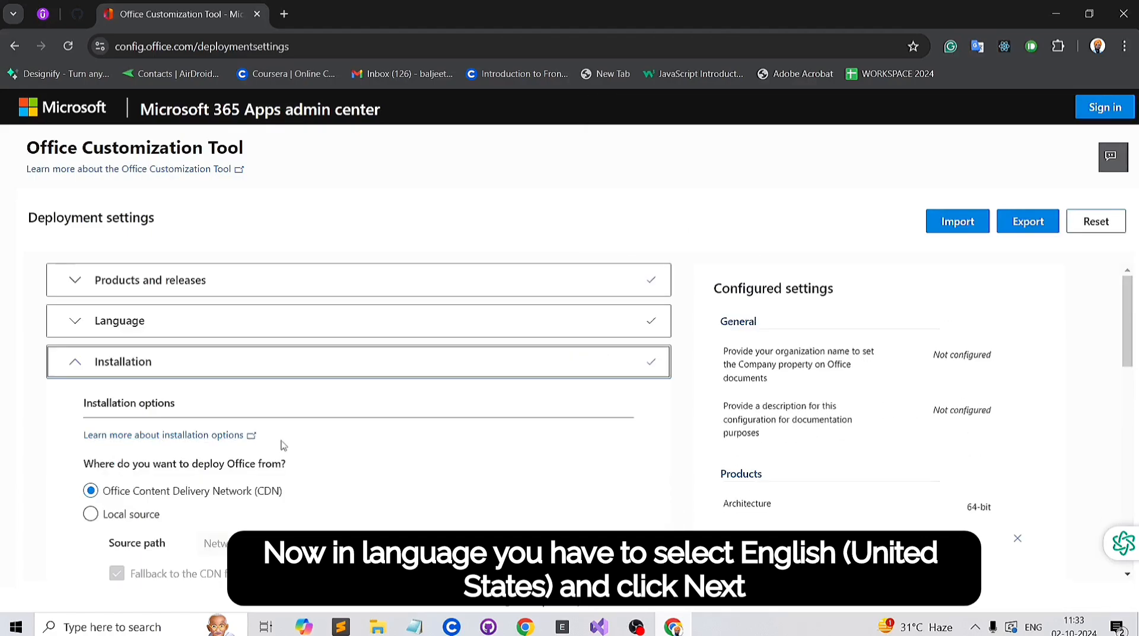
Step: Keep the default installation options and continue to the Update and upgrade section
scroll(283, 445, "down", 3)
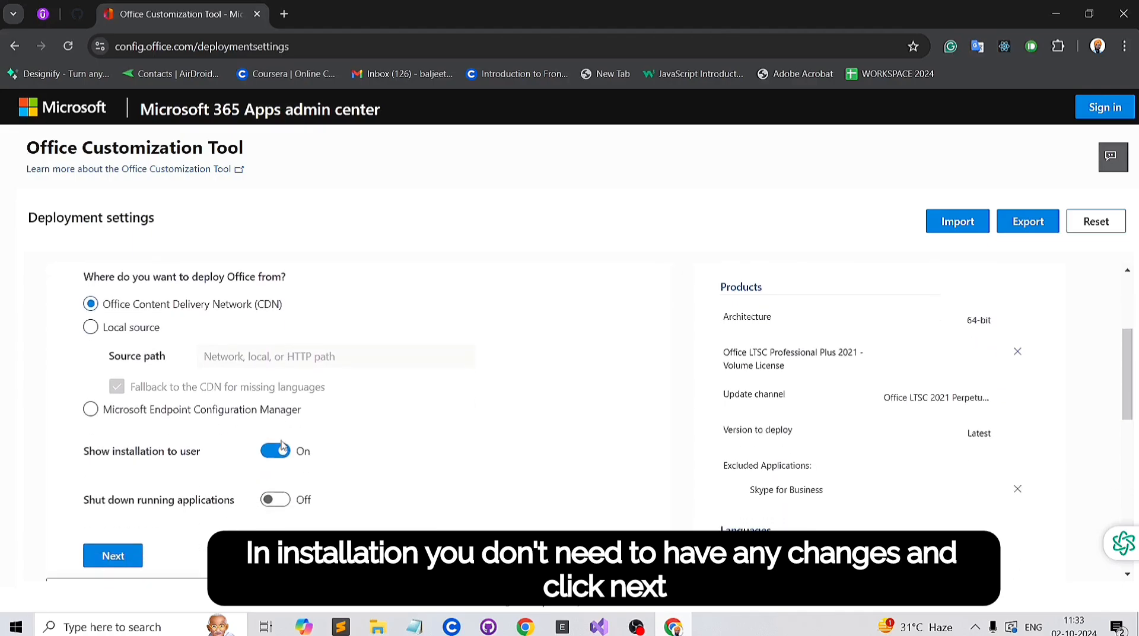
scroll(282, 446, "down", 2)
left_click(113, 437)
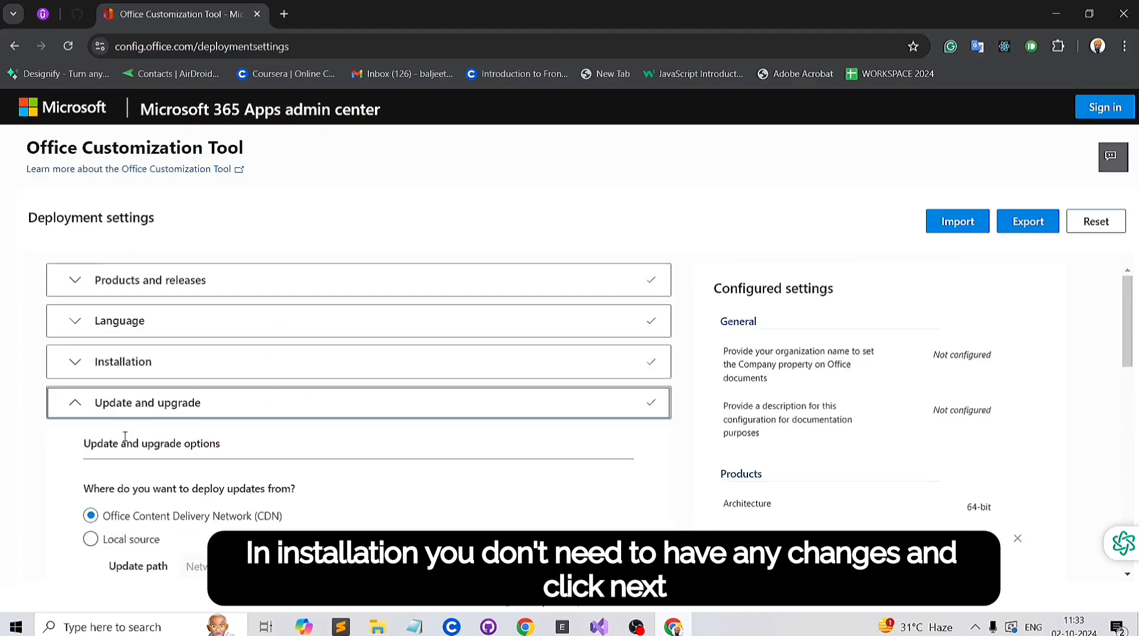
Step: Turn off uninstalling MSI versions of Office, including Visio and Project, and continue to Licensing and activation
scroll(250, 451, "down", 2)
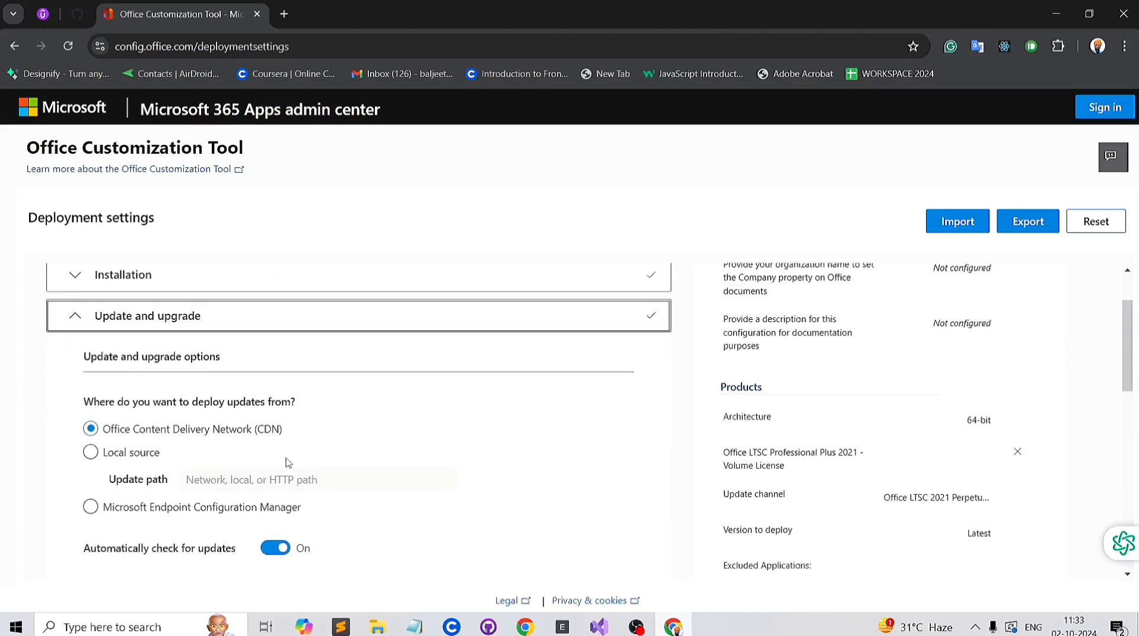
scroll(287, 462, "down", 3)
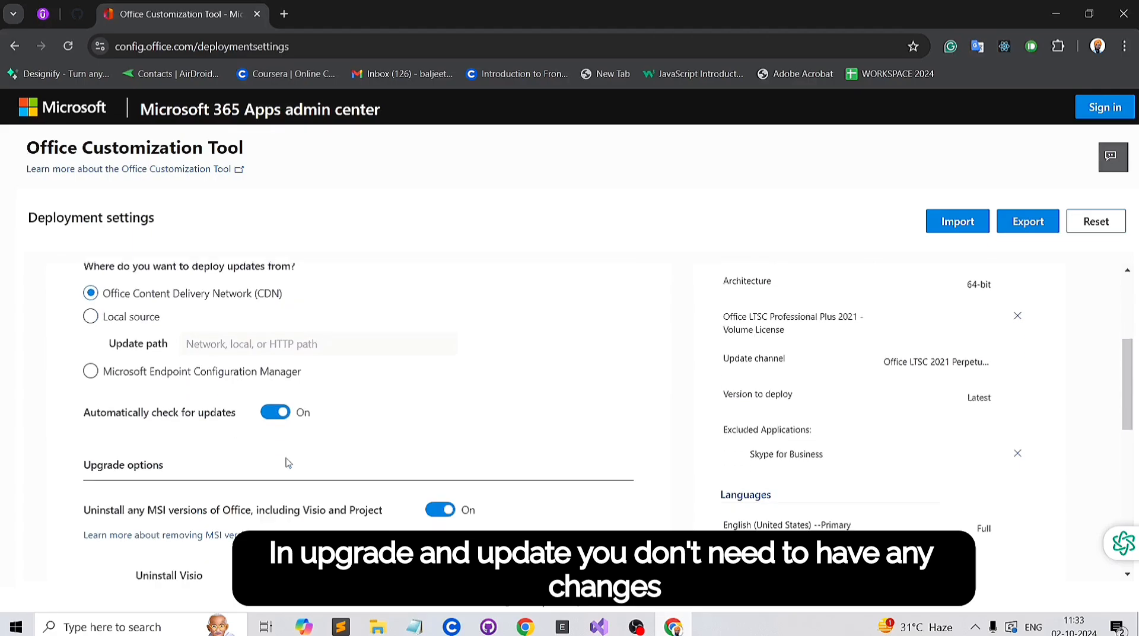
scroll(287, 463, "down", 5)
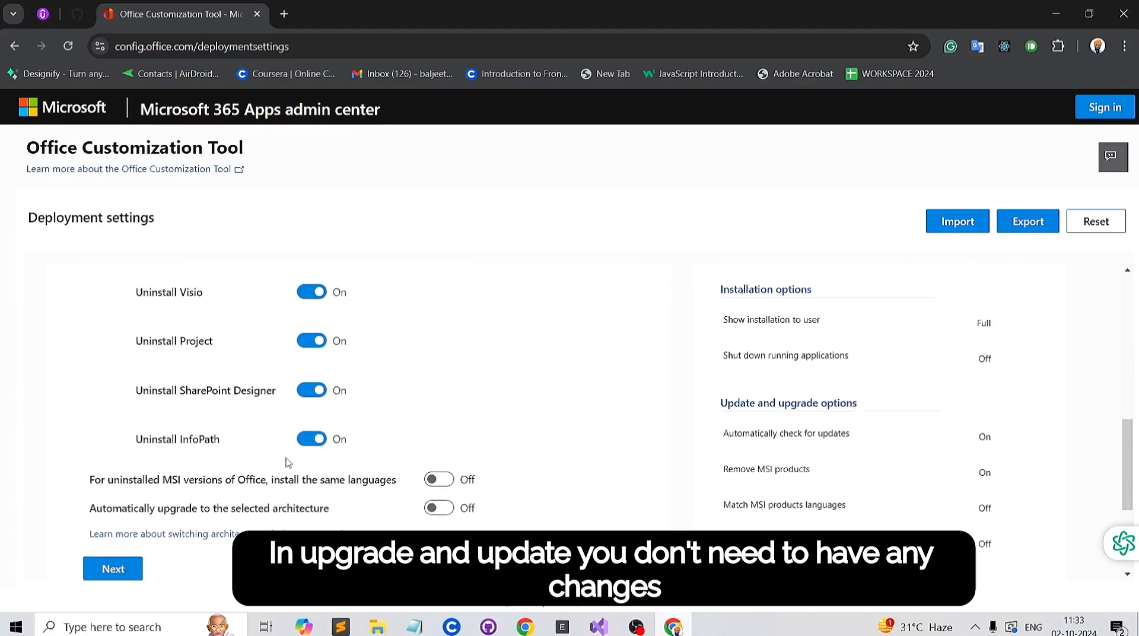
scroll(287, 462, "up", 3)
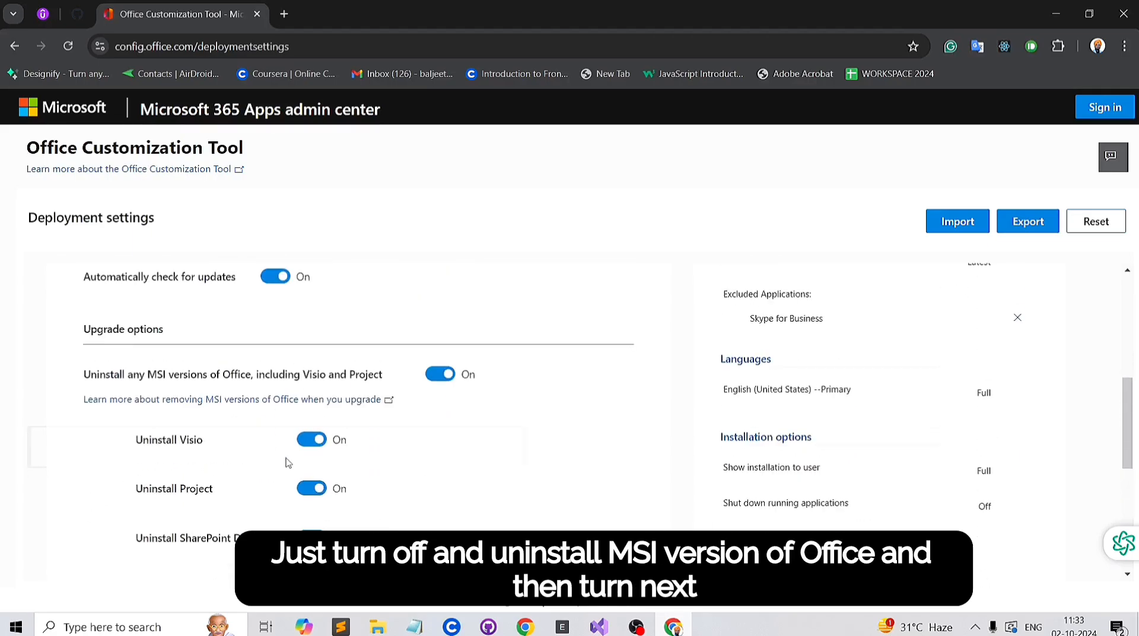
left_click(441, 374)
scroll(382, 443, "down", 4)
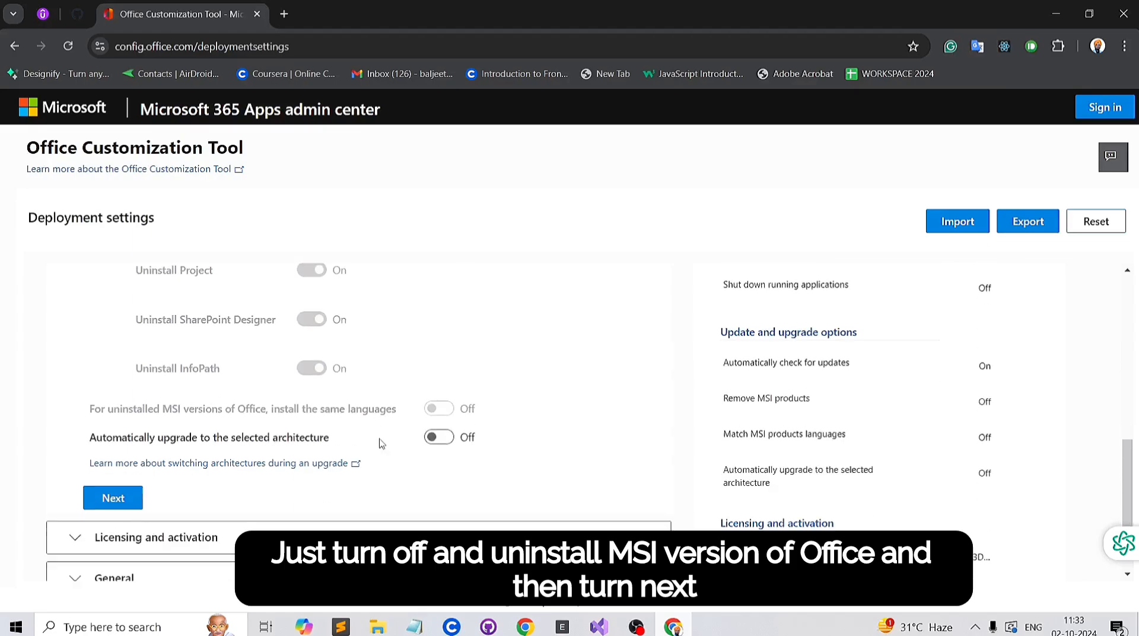
left_click(118, 500)
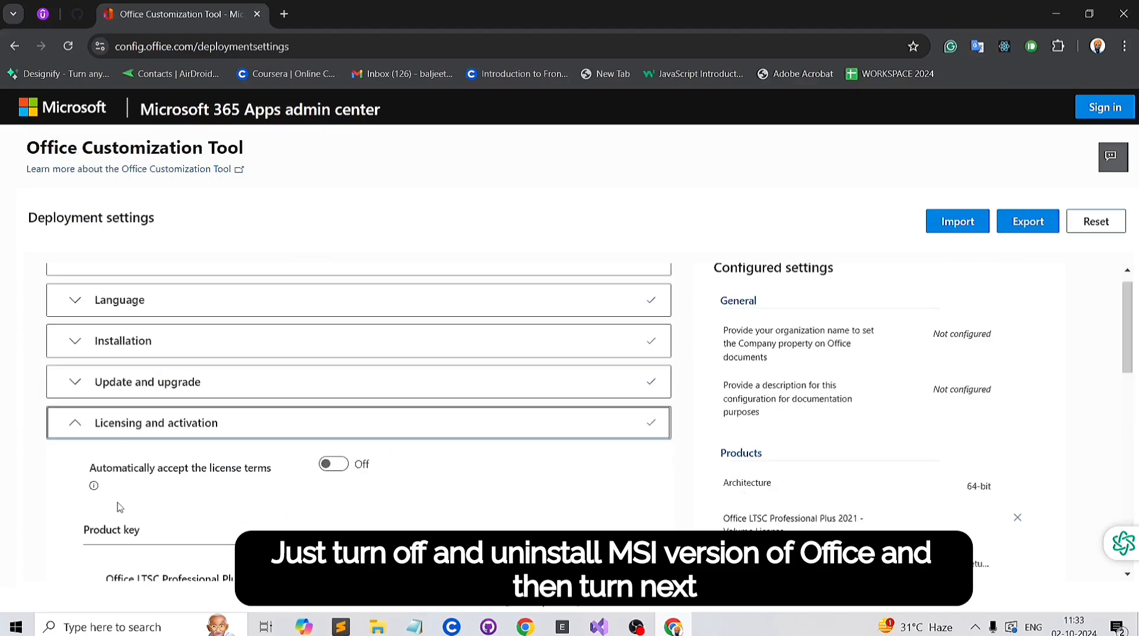
Step: Keep the default licensing, general and application preference settings and finish the deployment configuration
scroll(281, 490, "down", 5)
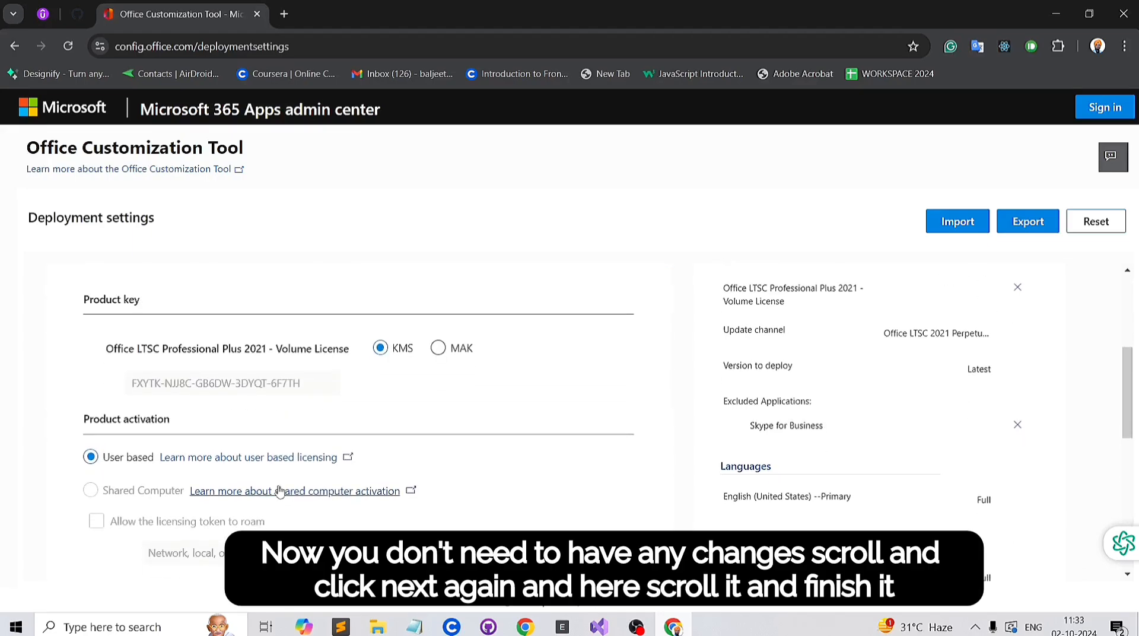
left_click(129, 498)
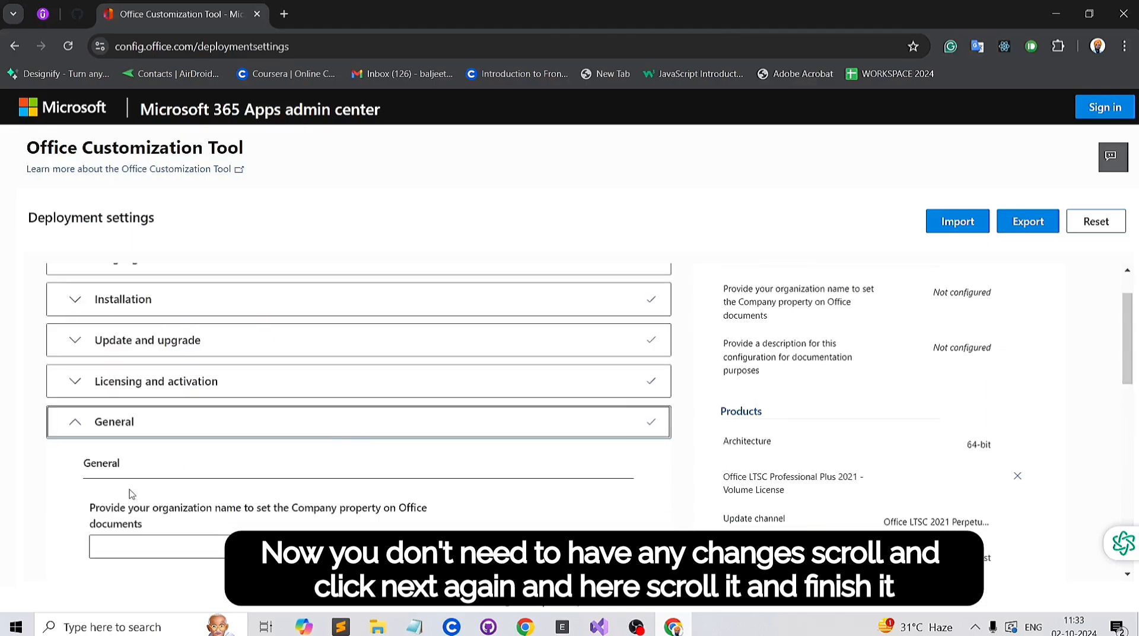
scroll(132, 494, "down", 2)
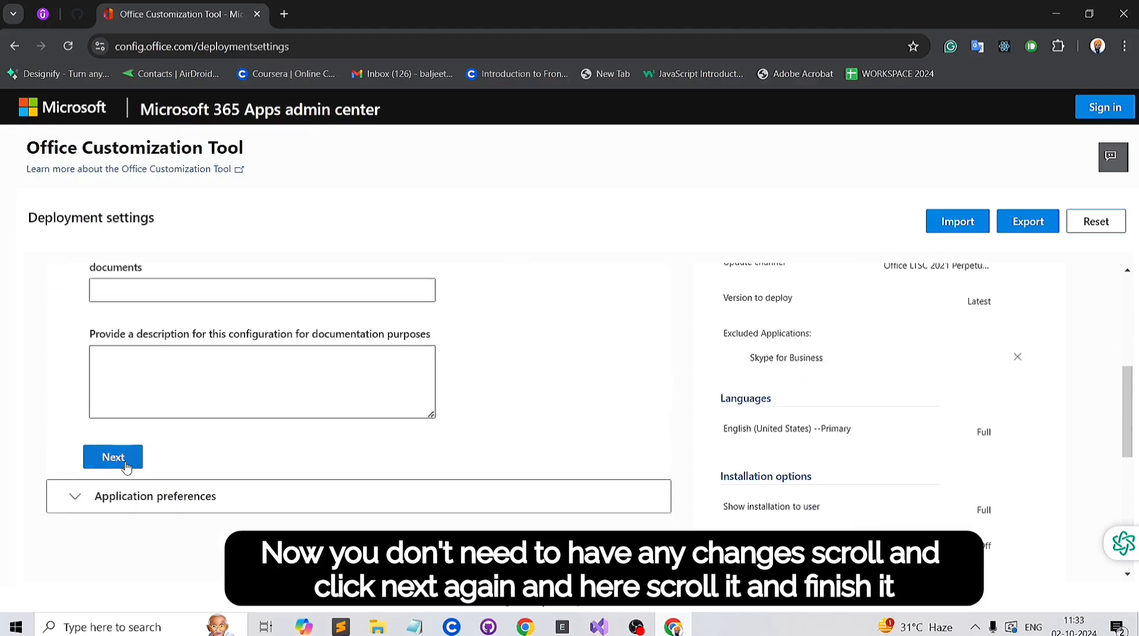
left_click(113, 457)
scroll(125, 467, "down", 5)
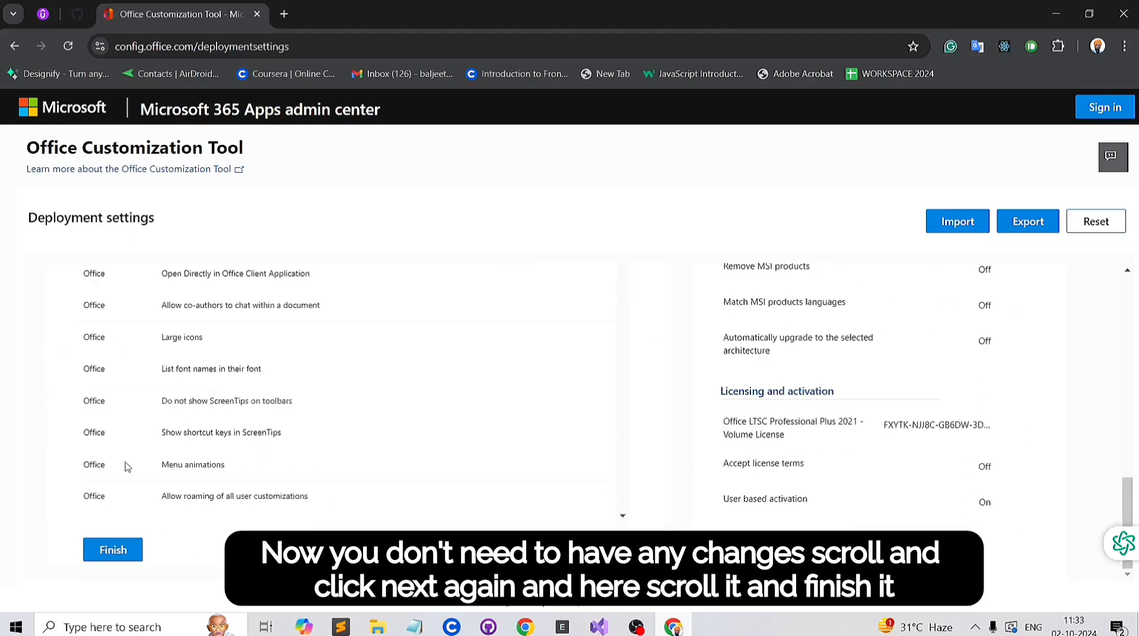
left_click(122, 555)
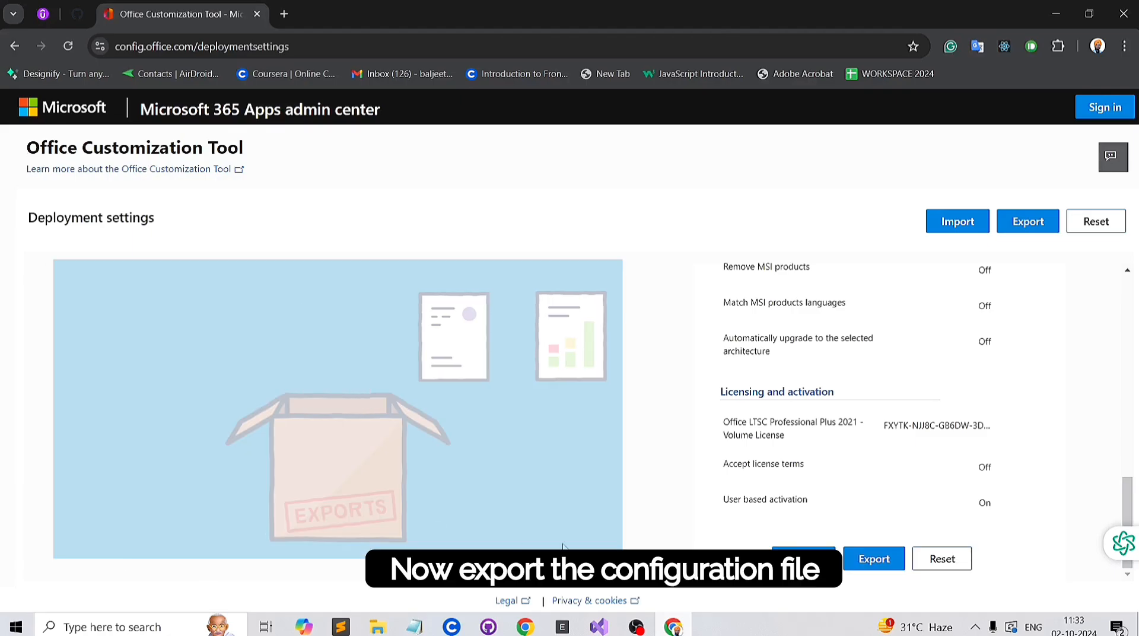
Step: Accept the license agreement and export the deployment settings to an XML file named Configuration
left_click(858, 564)
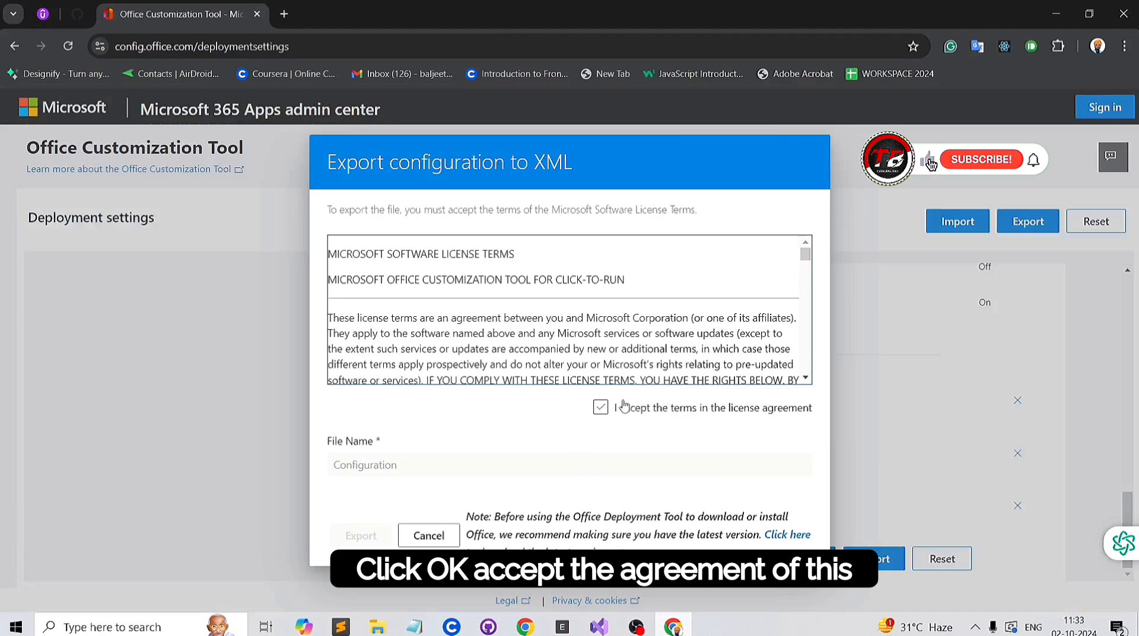
left_click(600, 407)
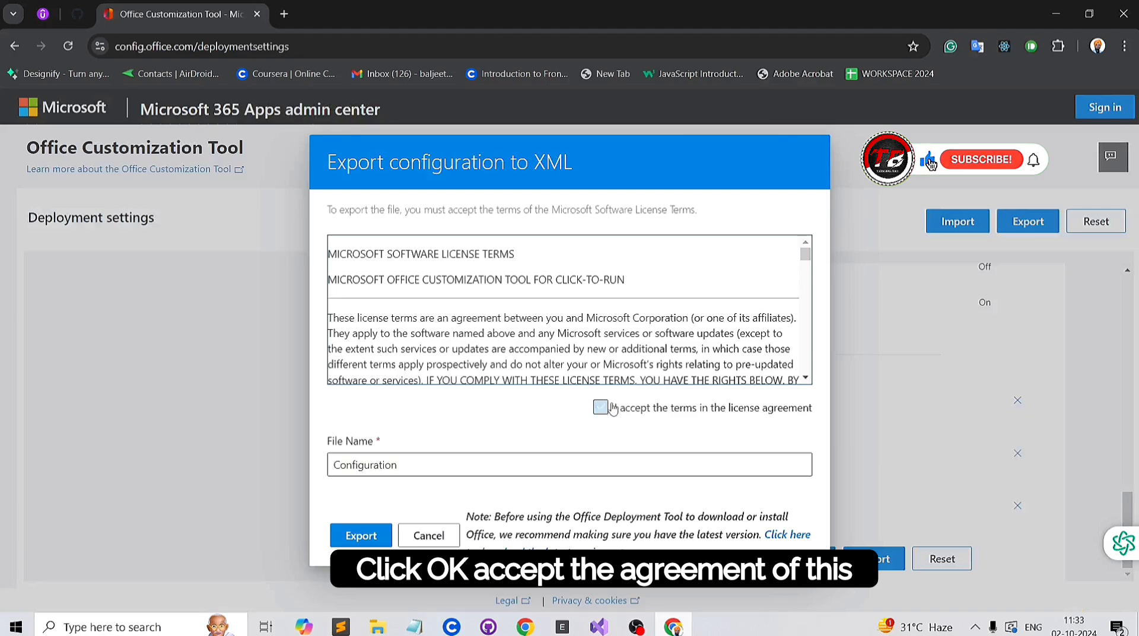
left_click(356, 541)
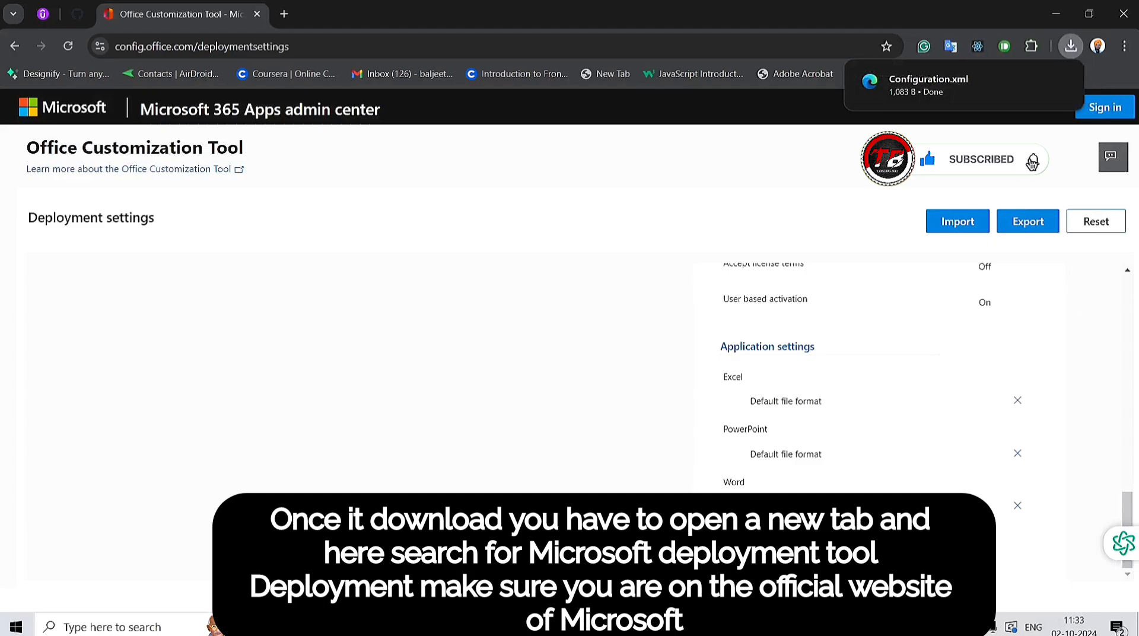
Step: Search for the Microsoft deployment tool in a new tab and download the English Office Deployment Tool from the Microsoft Download Center
left_click(288, 13)
type("micr")
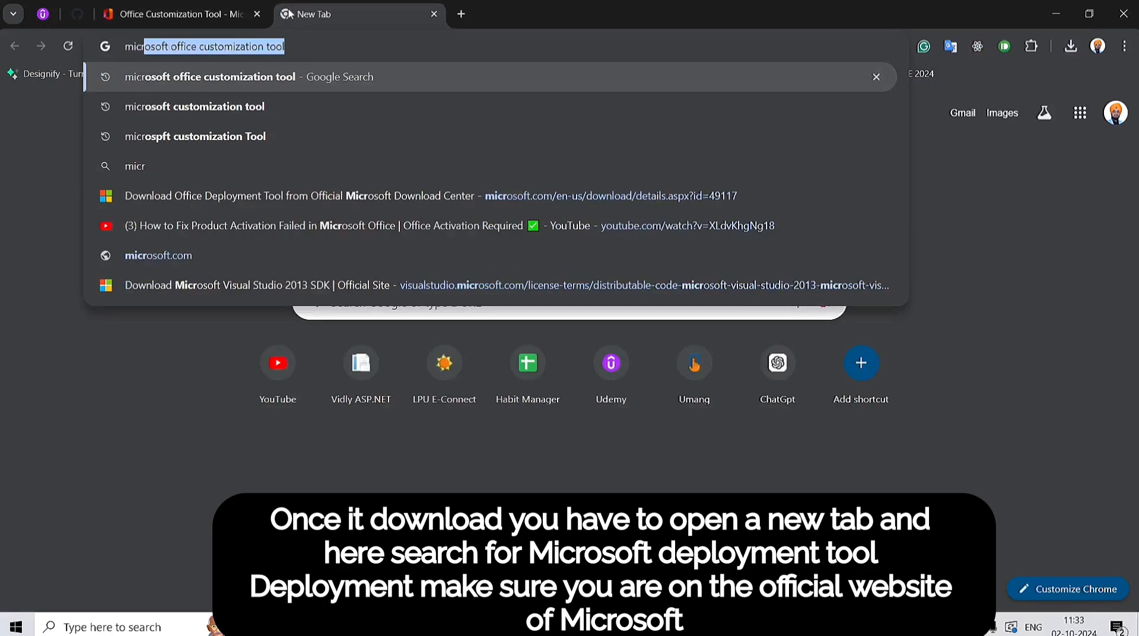
type("osoft deplo")
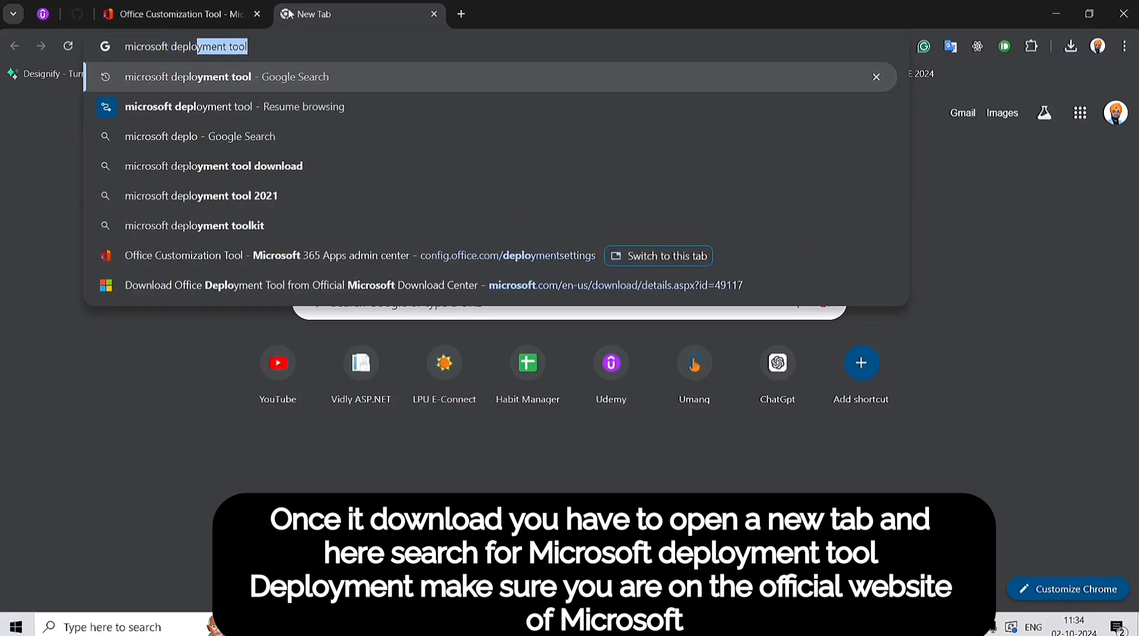
key("Return")
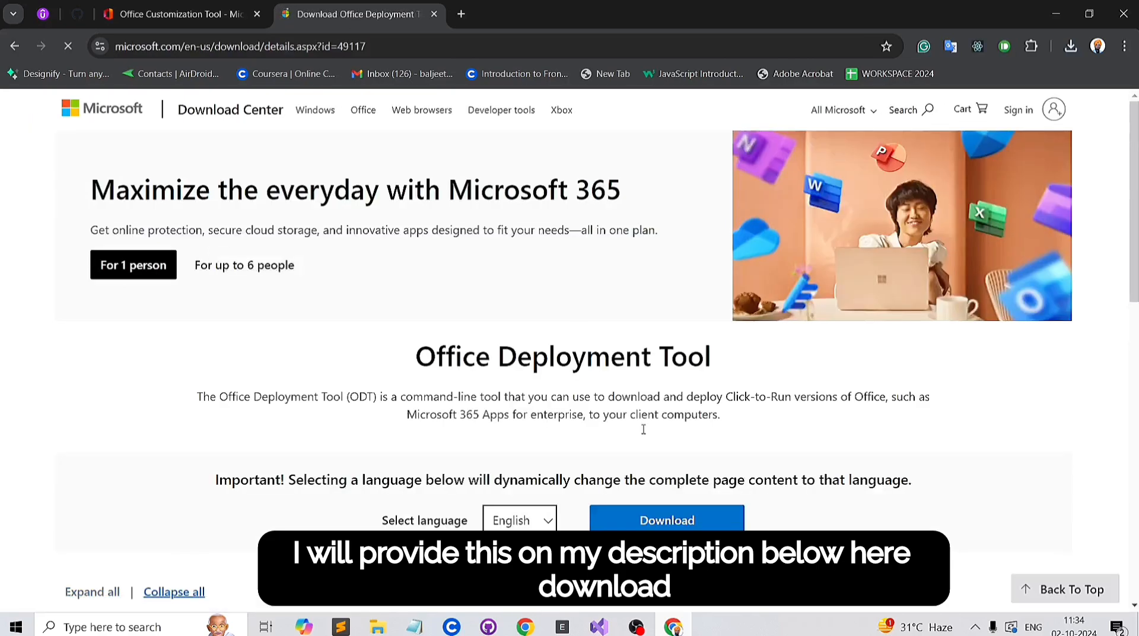
left_click(653, 521)
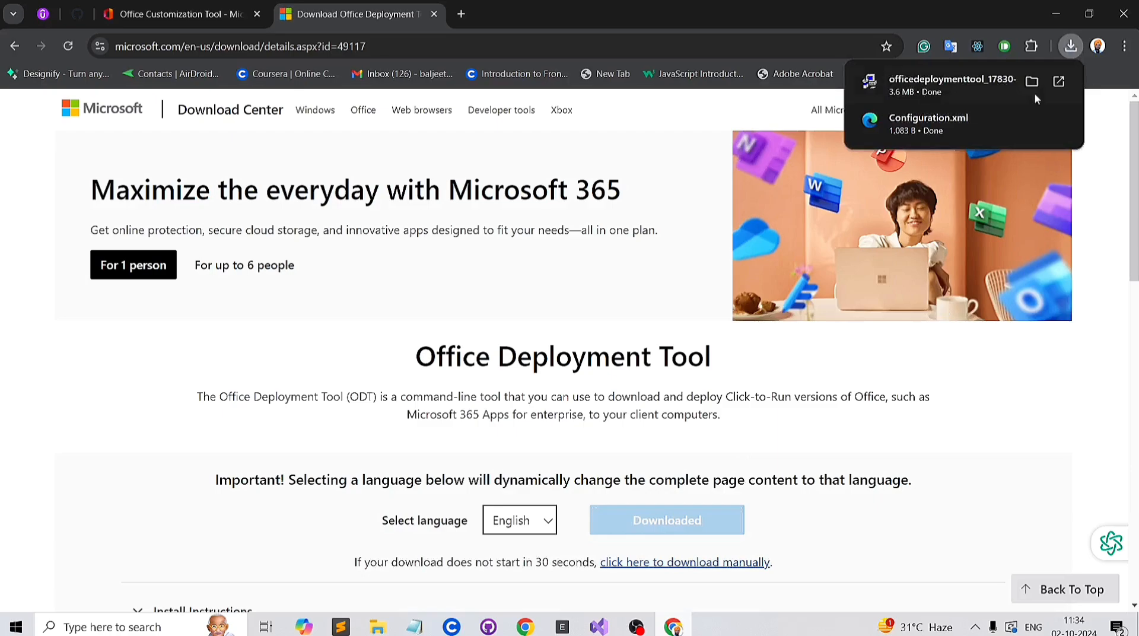
Step: Show the downloaded deployment tool in the Downloads folder and create a new folder there named Office2021
left_click(1033, 84)
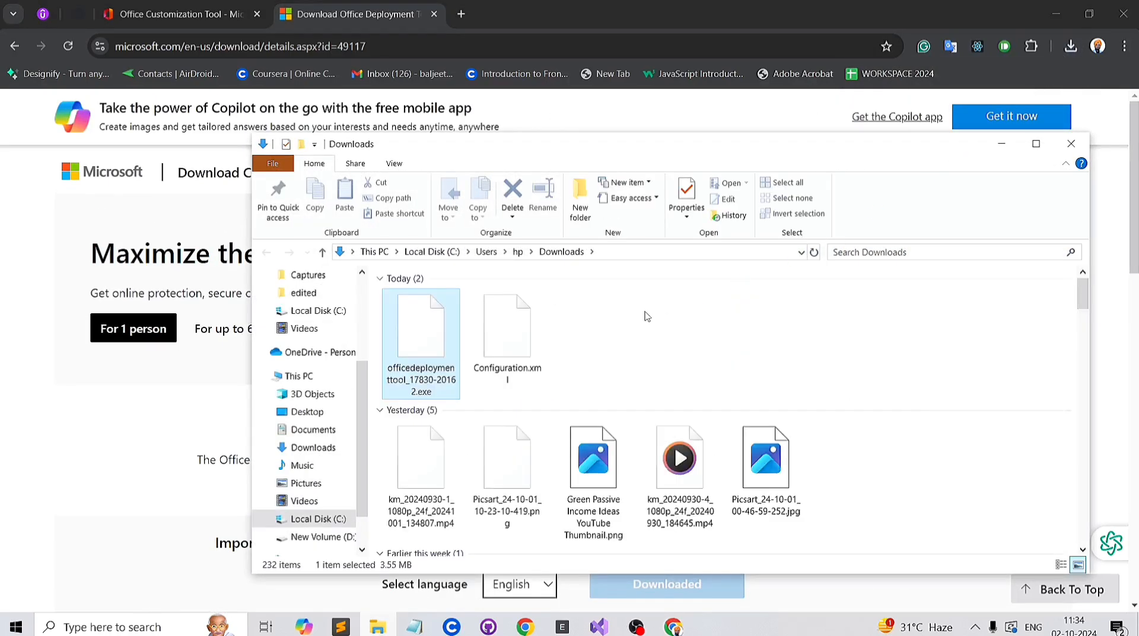
right_click(608, 324)
mouse_move(645, 541)
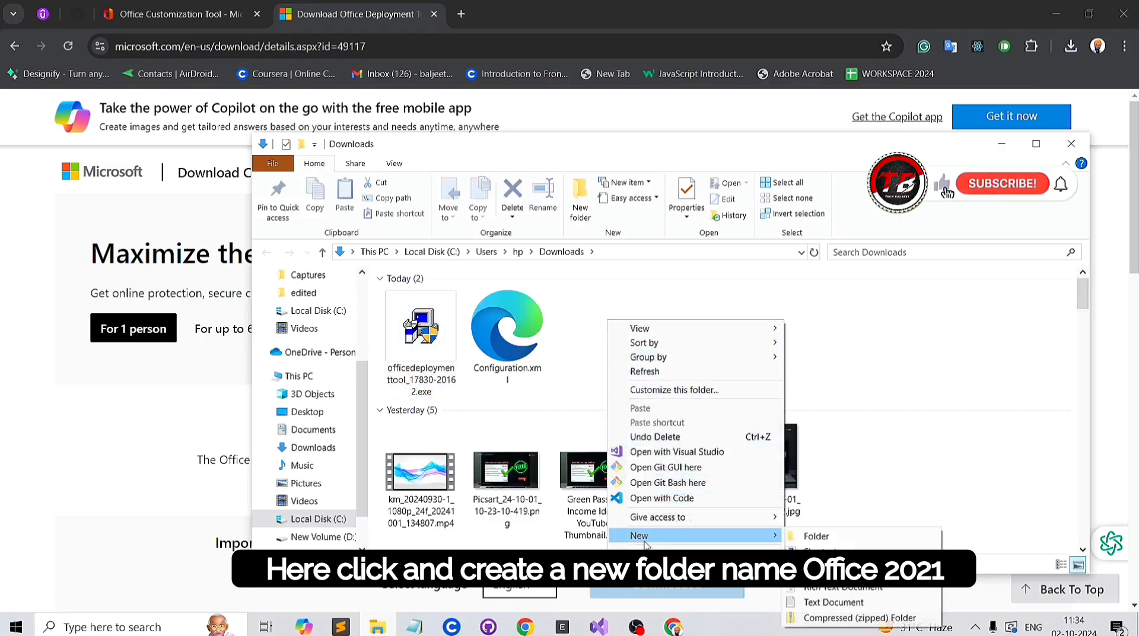
left_click(815, 537)
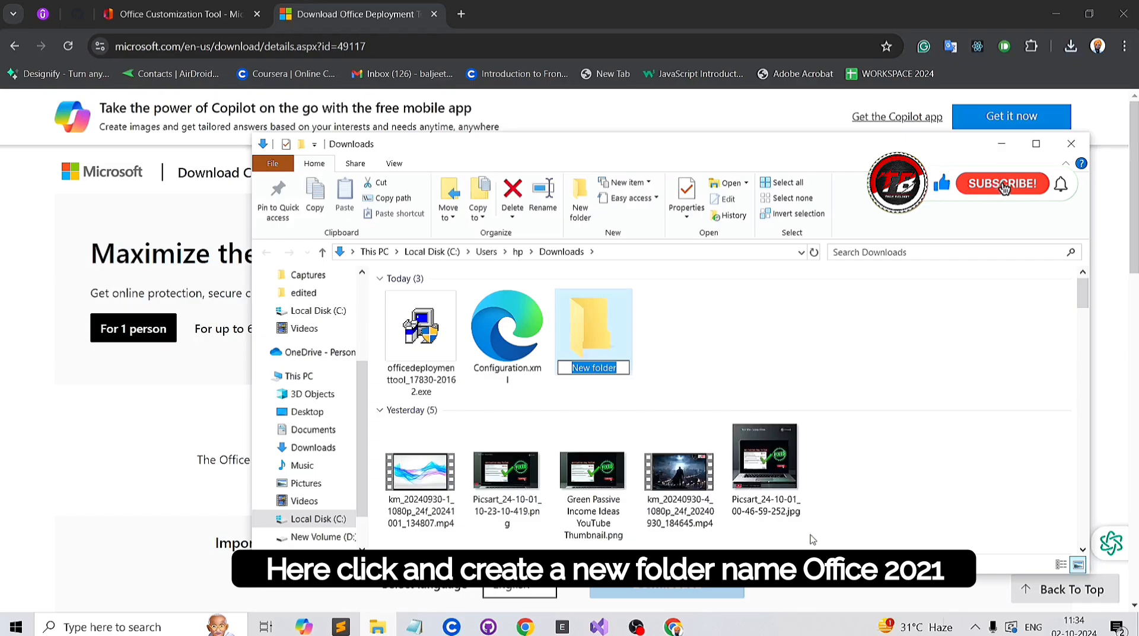
type("Office2021")
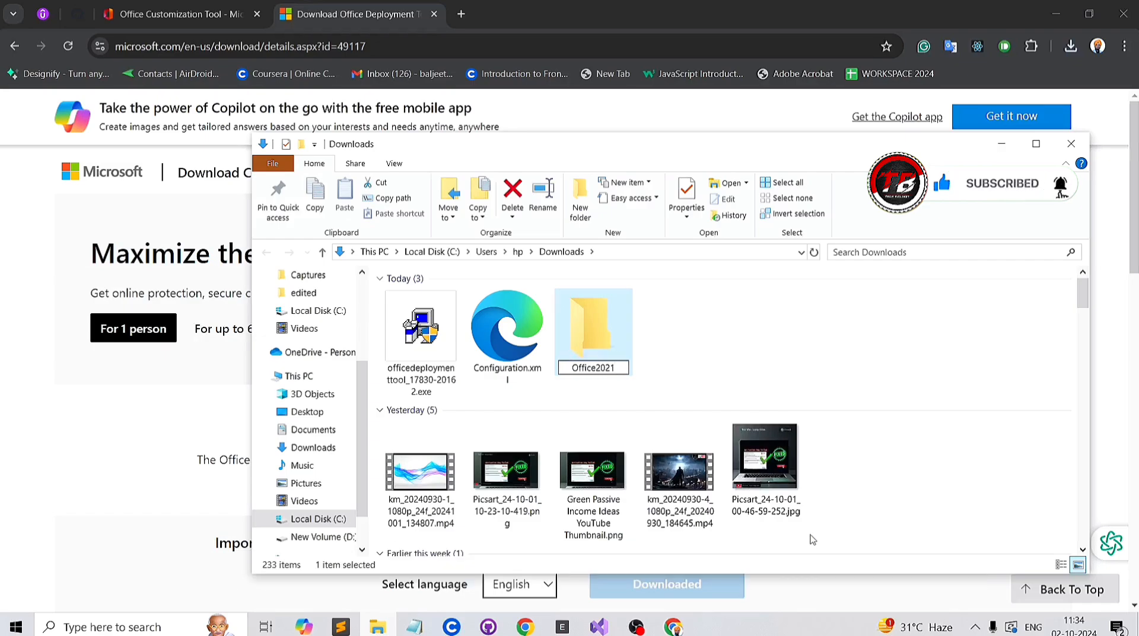
key("Return")
Step: Move Configuration.xml and the deployment tool executable into Office2021, and move that folder to Local Disk (C:)
left_click_drag(507, 360, 594, 332)
left_click_drag(419, 359, 501, 321)
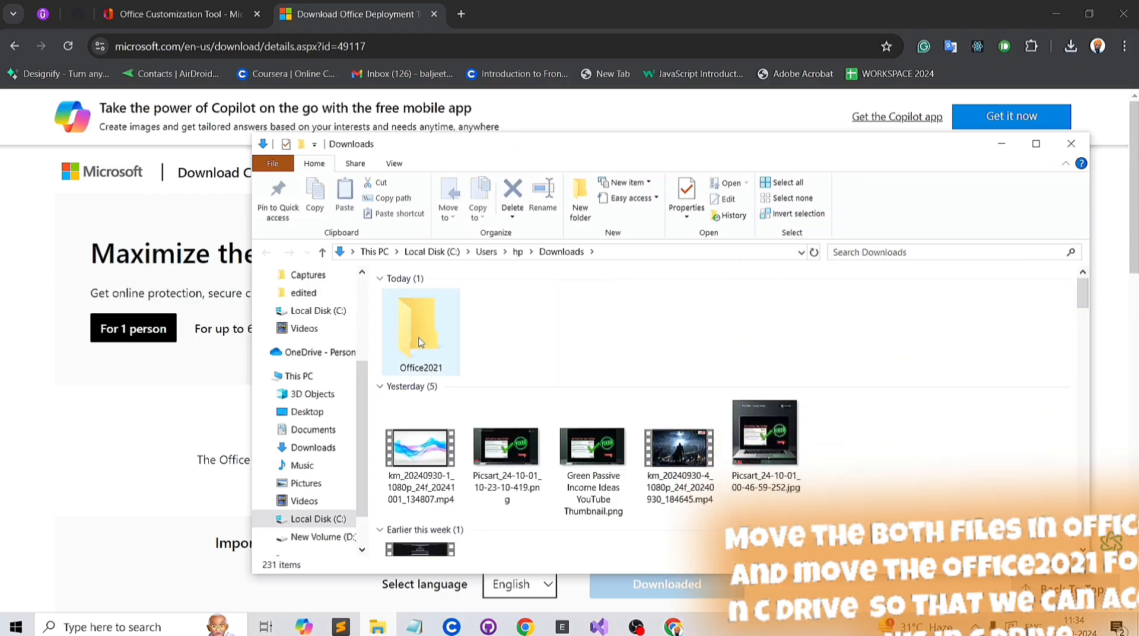
left_click_drag(416, 356, 324, 527)
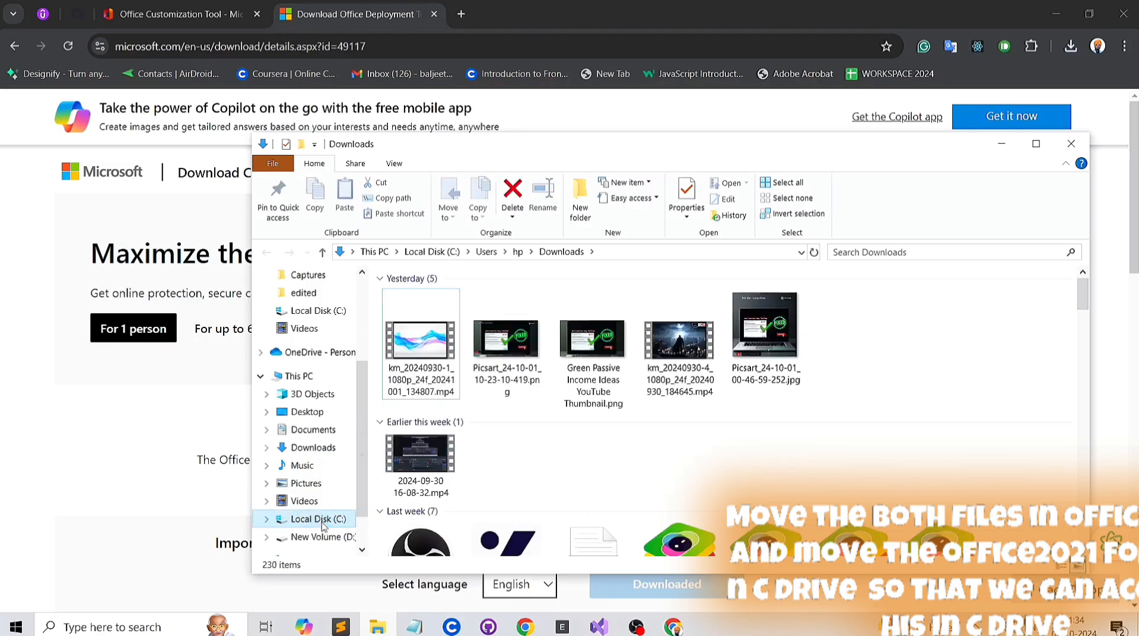
Step: Open the Office2021 folder on Local Disk (C:) and maximize the File Explorer window
left_click(320, 519)
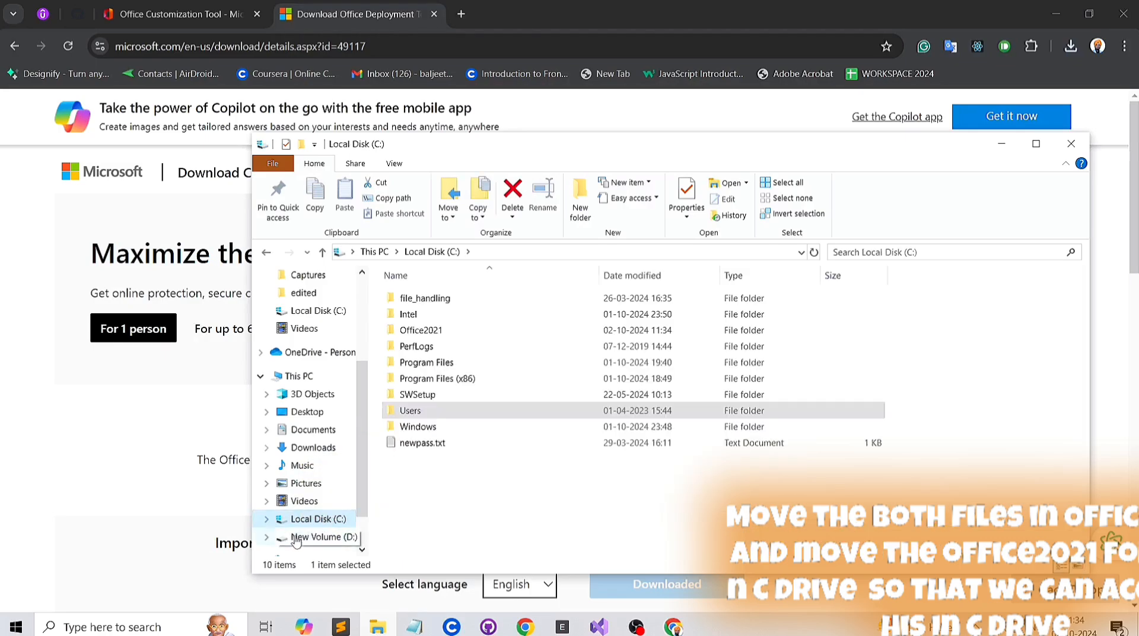
double_click(418, 332)
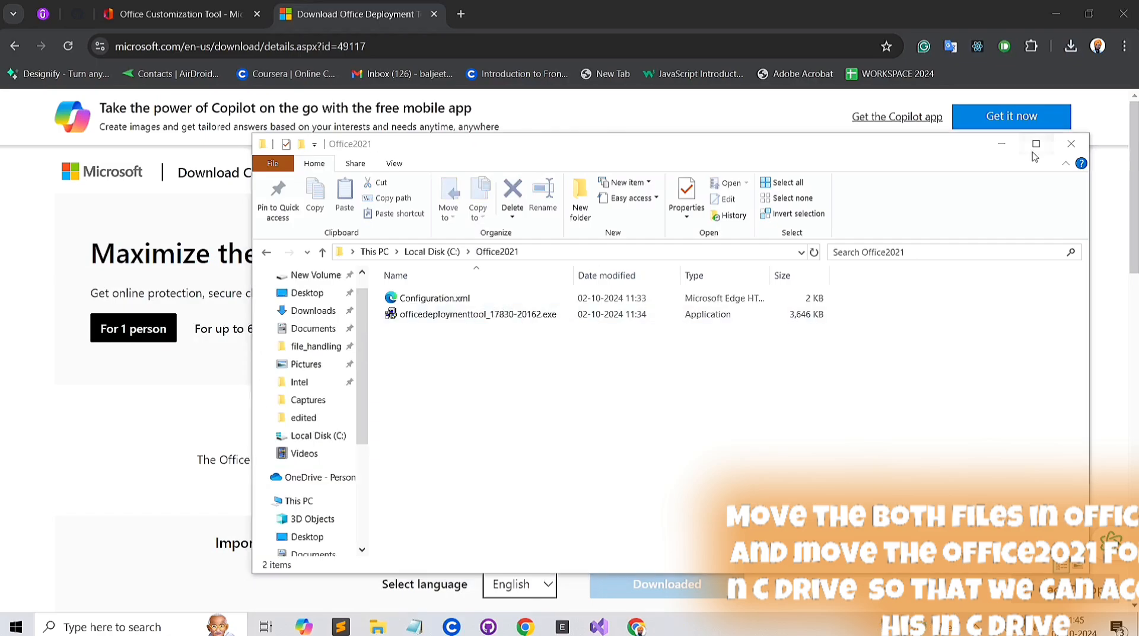
left_click(1036, 143)
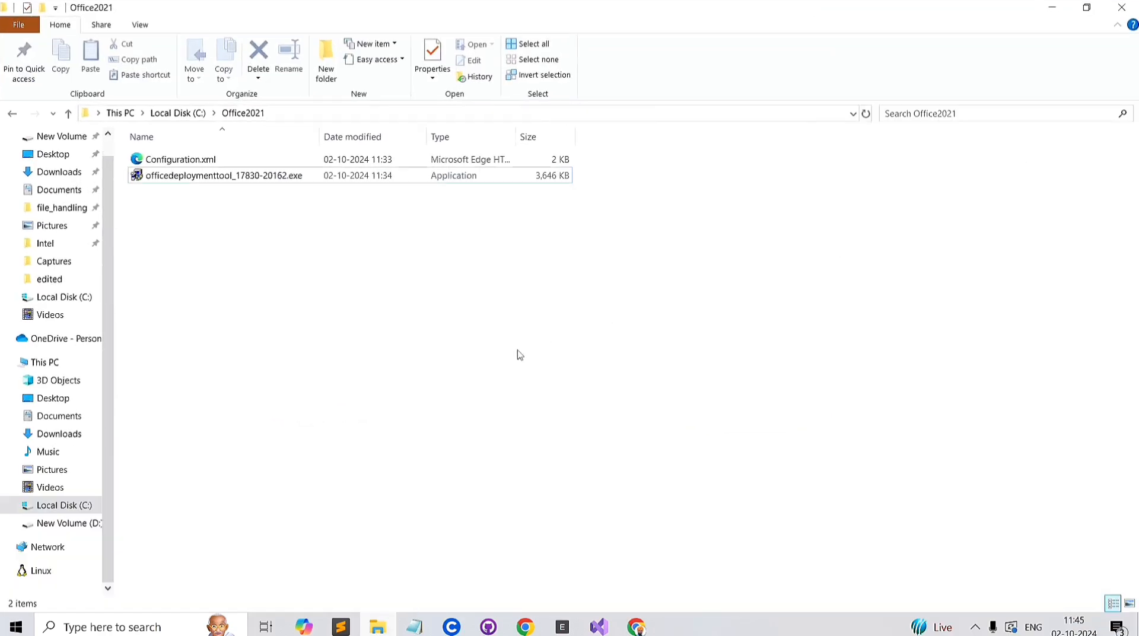
Step: Run officedeploymenttool_17830-20162.exe as administrator, accept the Microsoft Software License Terms and continue
left_click(259, 180)
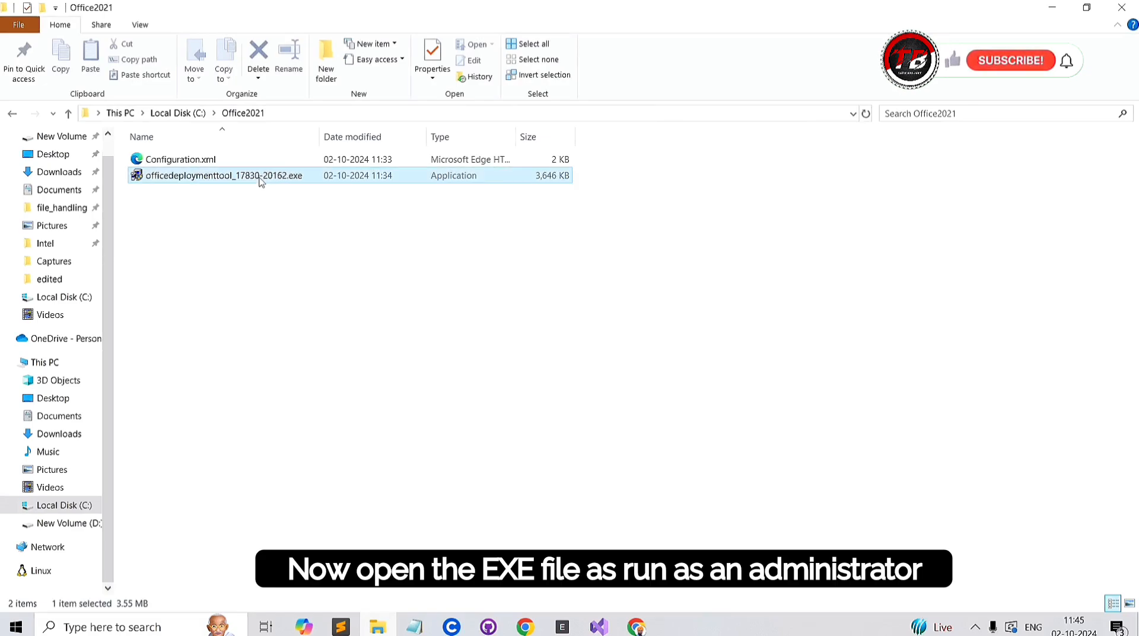
right_click(261, 178)
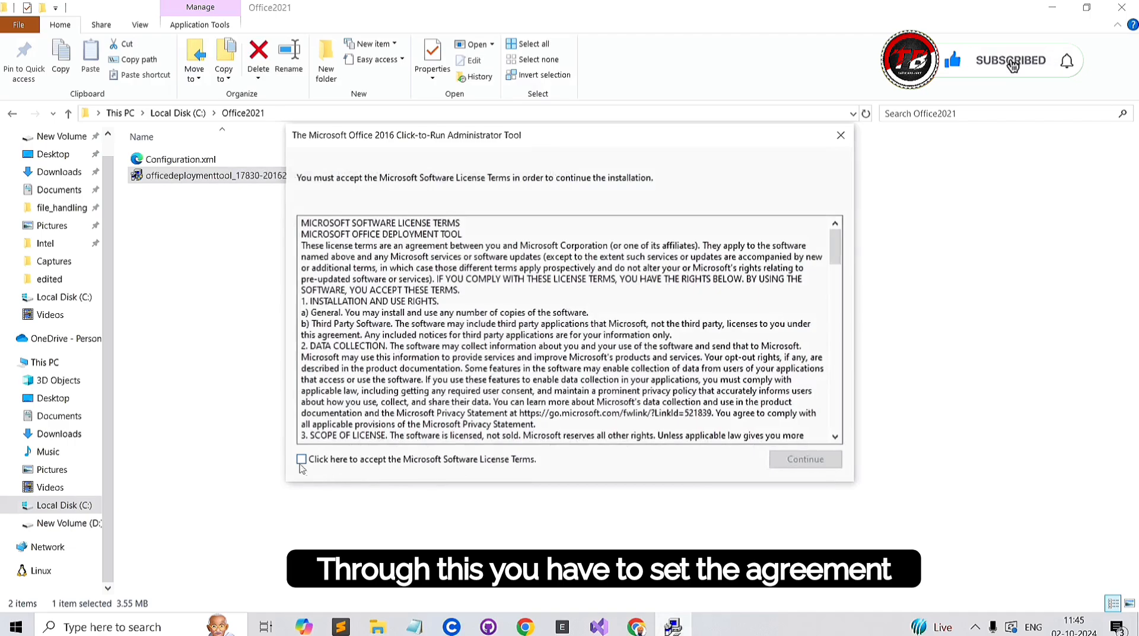
left_click(301, 460)
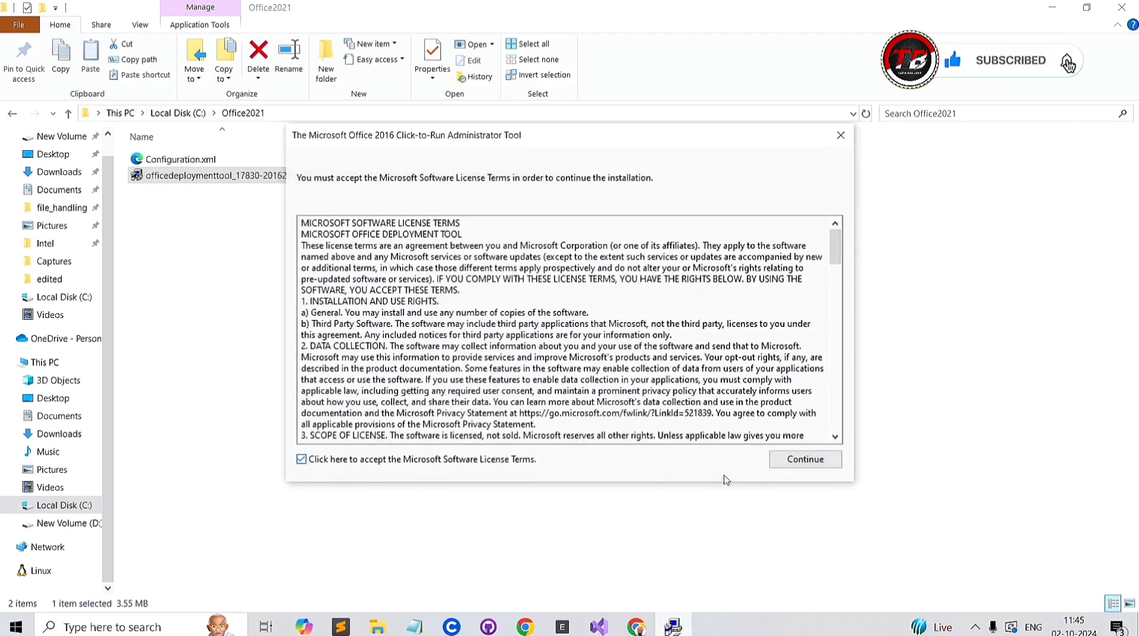
left_click(794, 466)
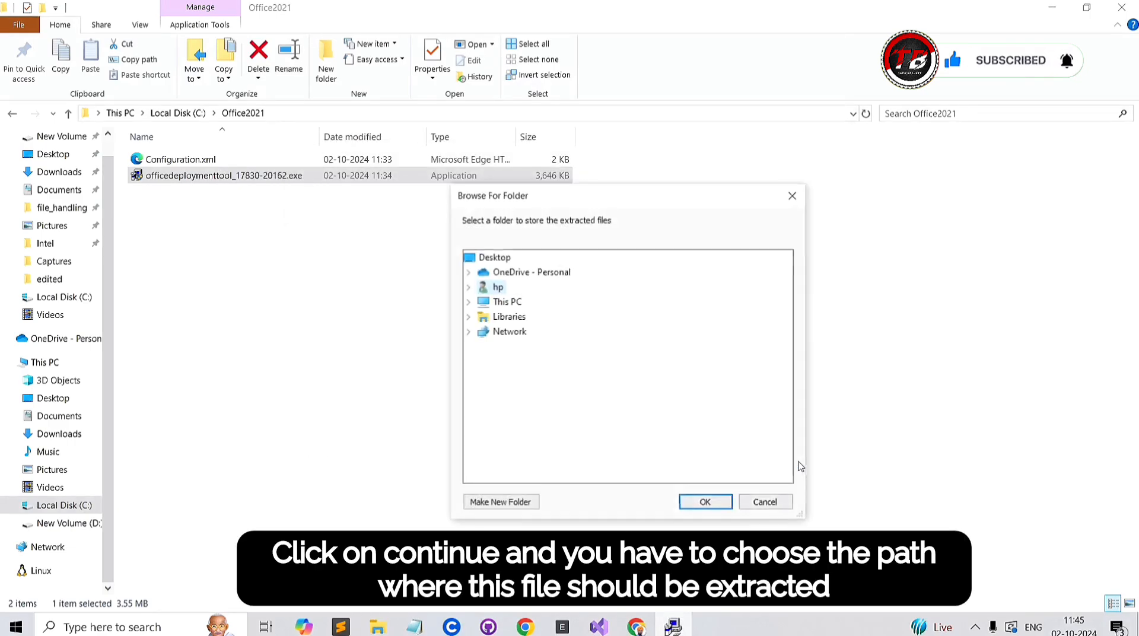
Step: Extract the deployment tool files into the Office2021 folder on Local Disk (C:) and dismiss the completion message
left_click(468, 303)
left_click(482, 421)
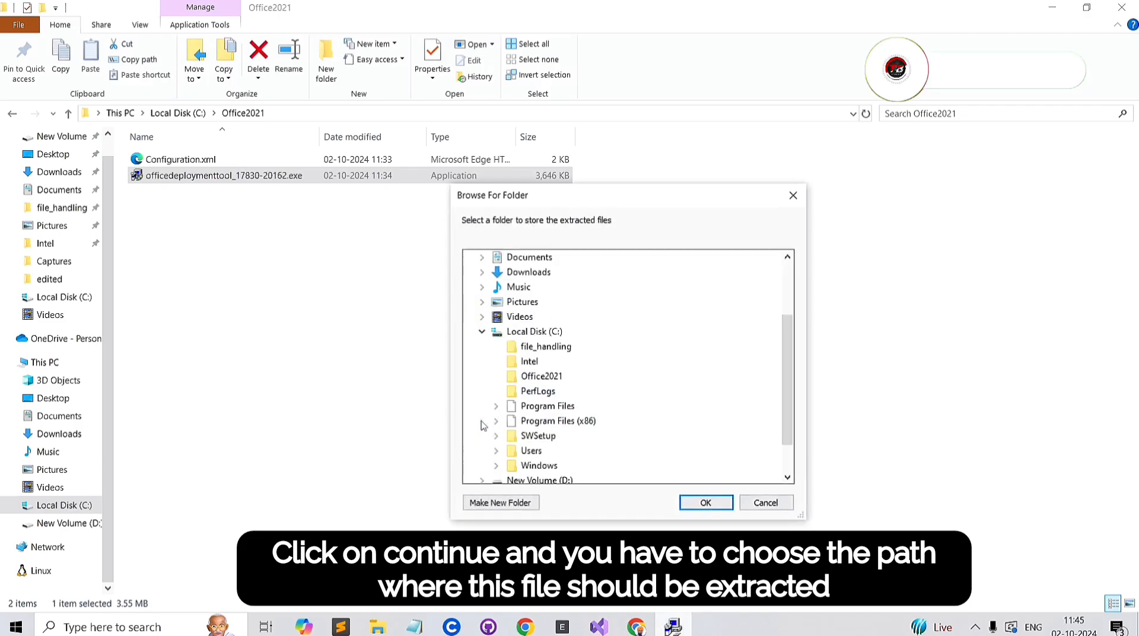
left_click(512, 381)
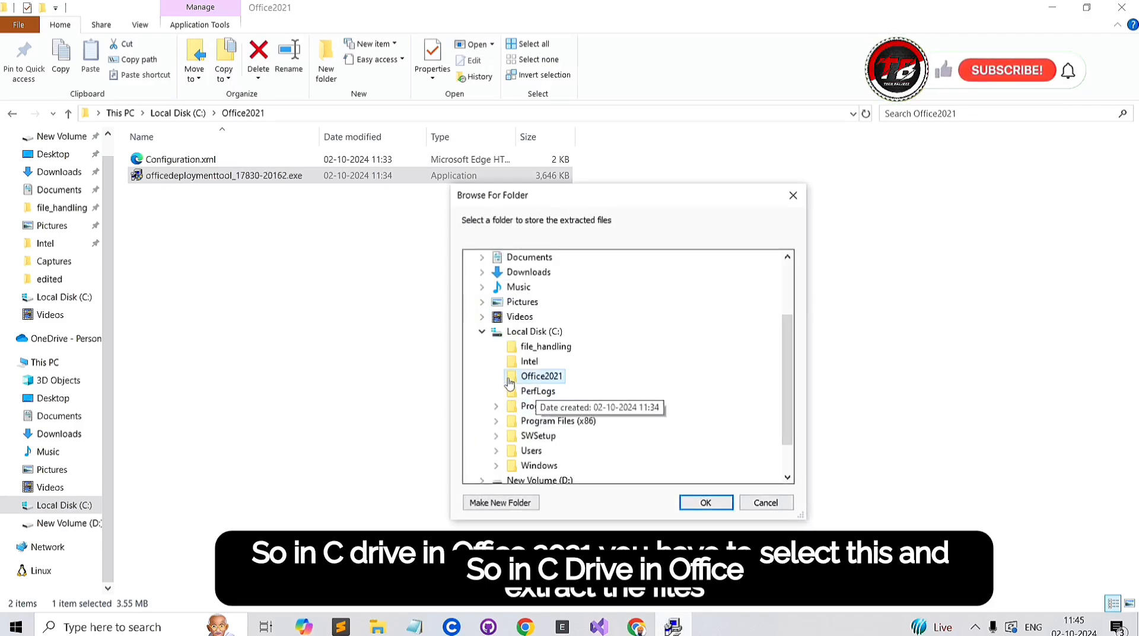
left_click(699, 505)
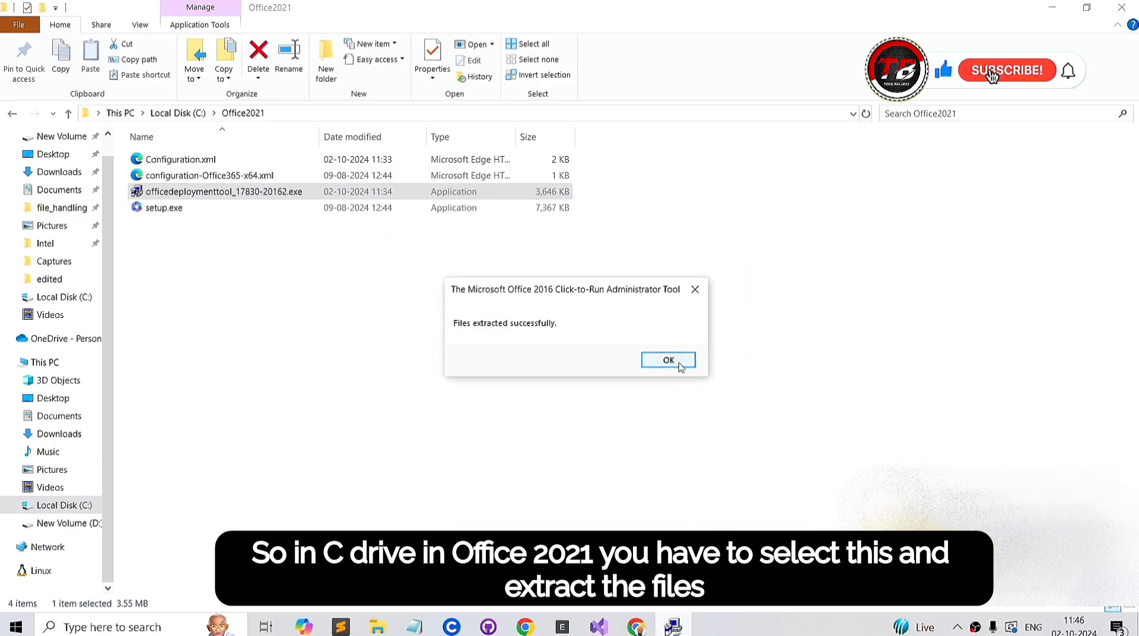
left_click(668, 360)
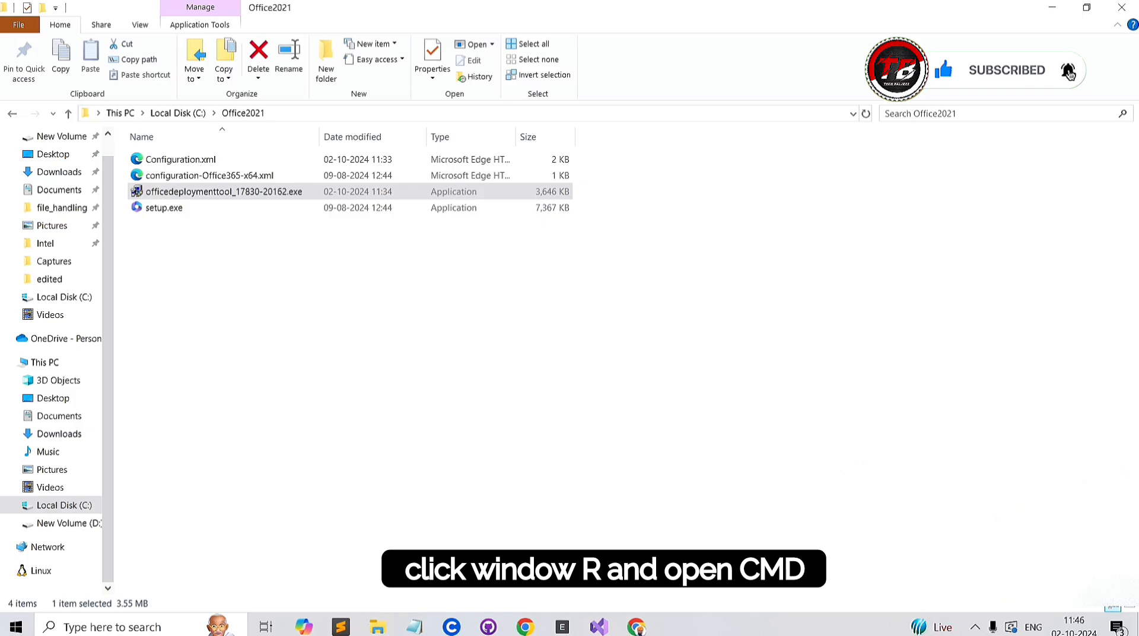
Step: Open Command Prompt through the Run dialog and go up to the root of the C: drive with cd .. commands
left_click(809, 313)
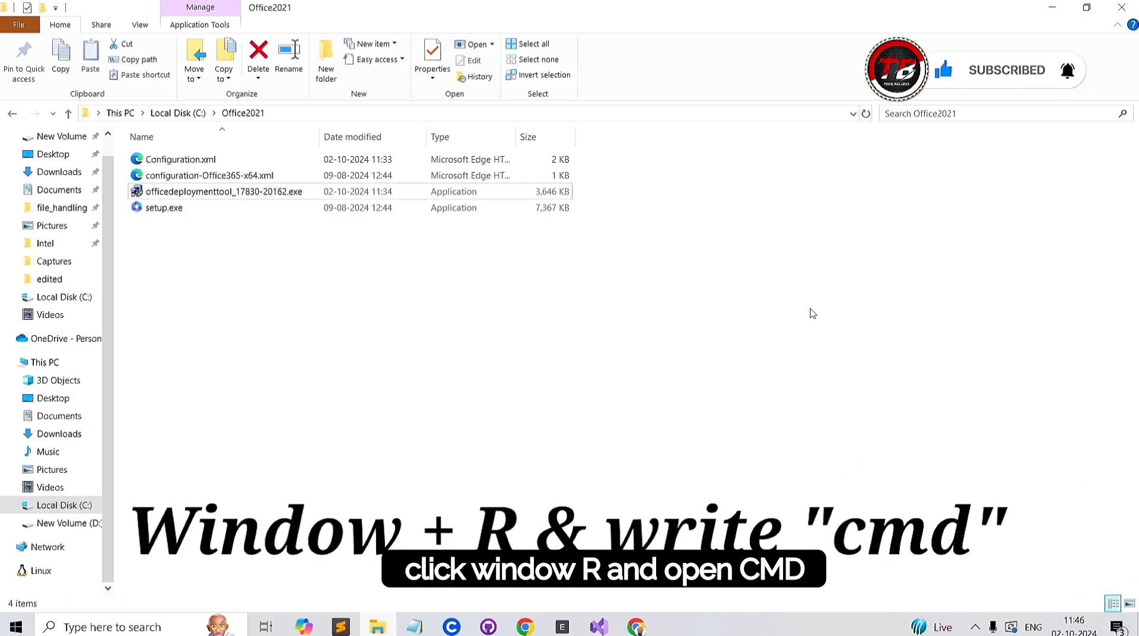
key("super+r")
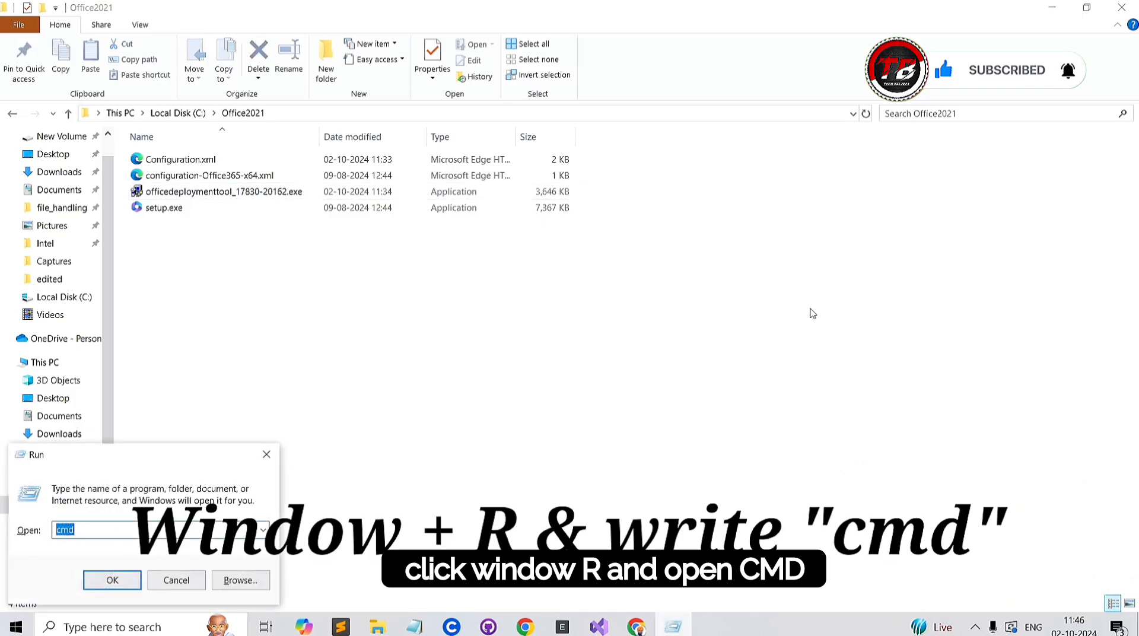
key("Return")
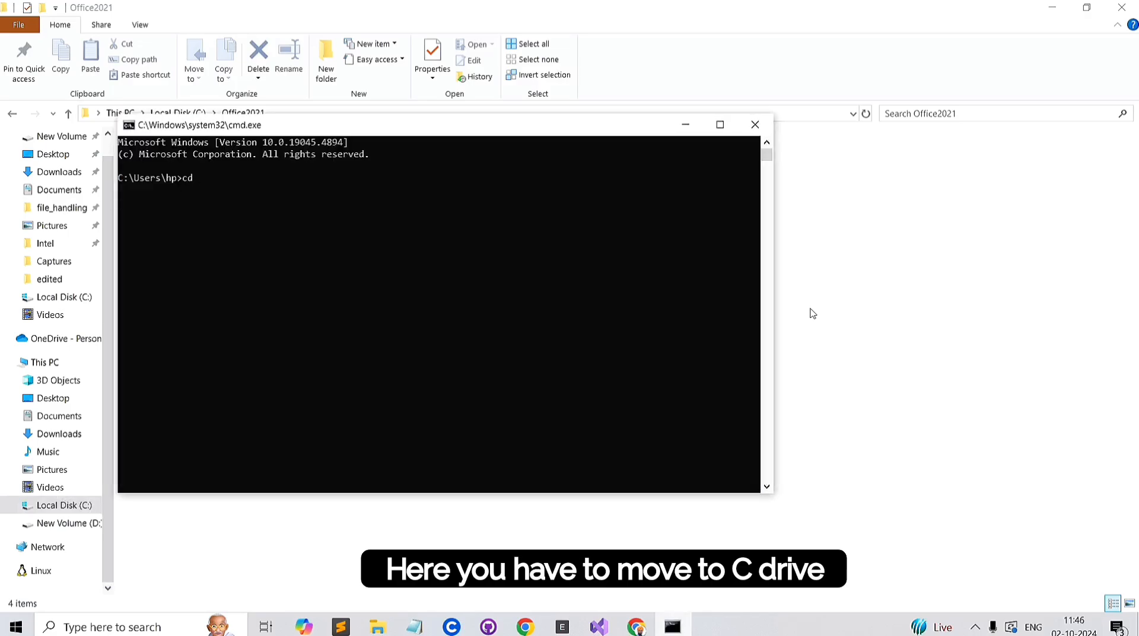
type("cd ..")
key("Return")
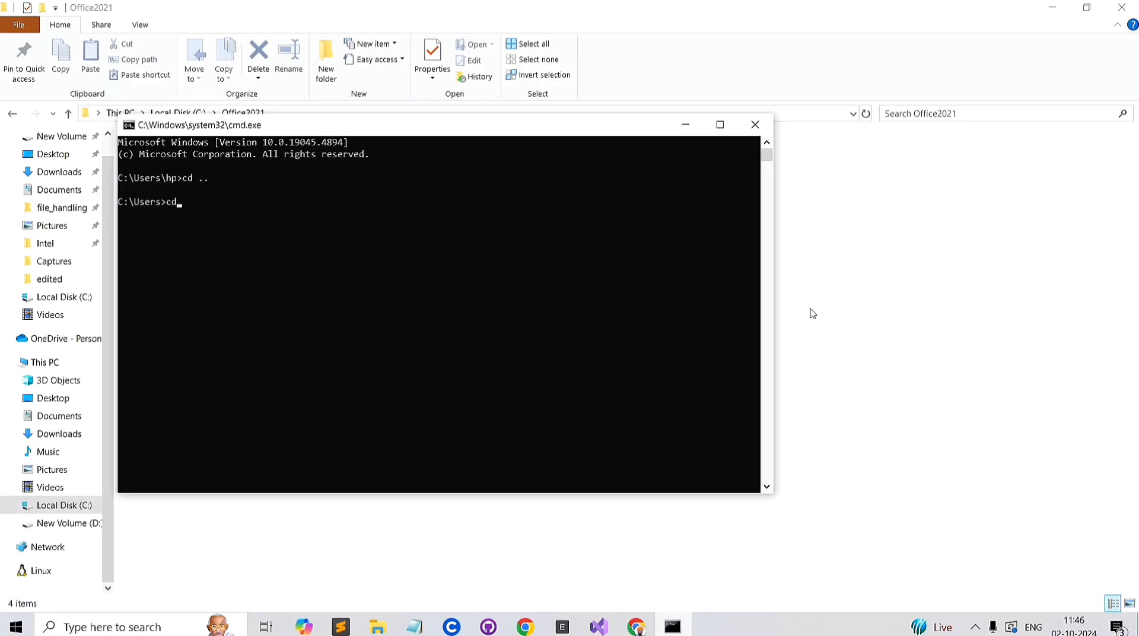
type("cd")
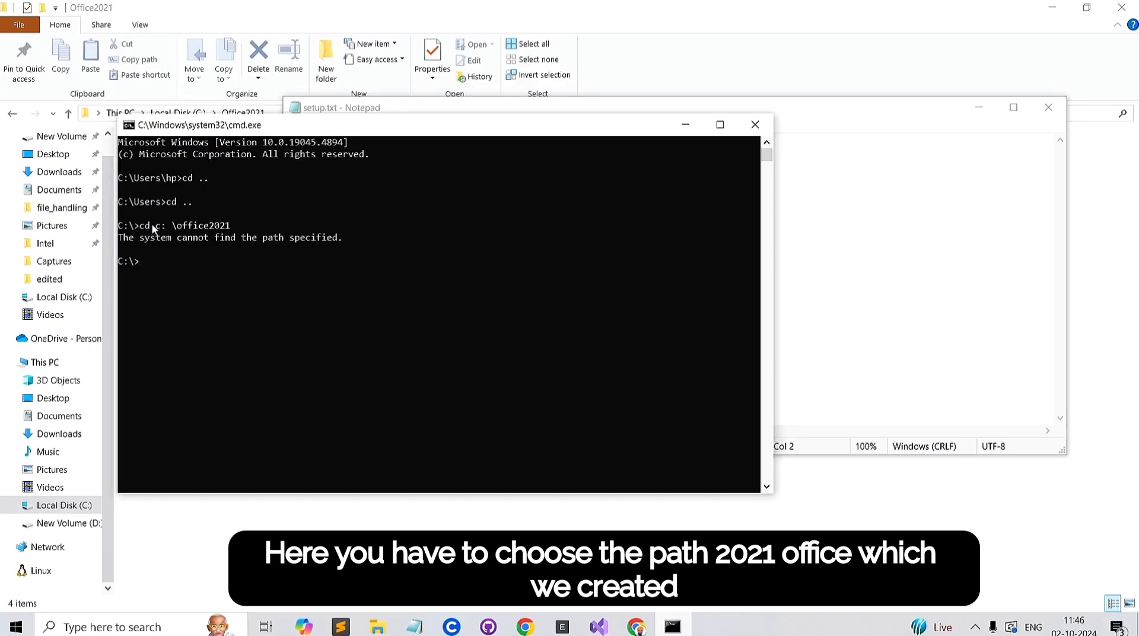
Step: Recall the cd command, remove the c: part from its path and run it to enter the \office2021 directory
key("Up")
key("BackSpace")
key("BackSpace")
key("Return")
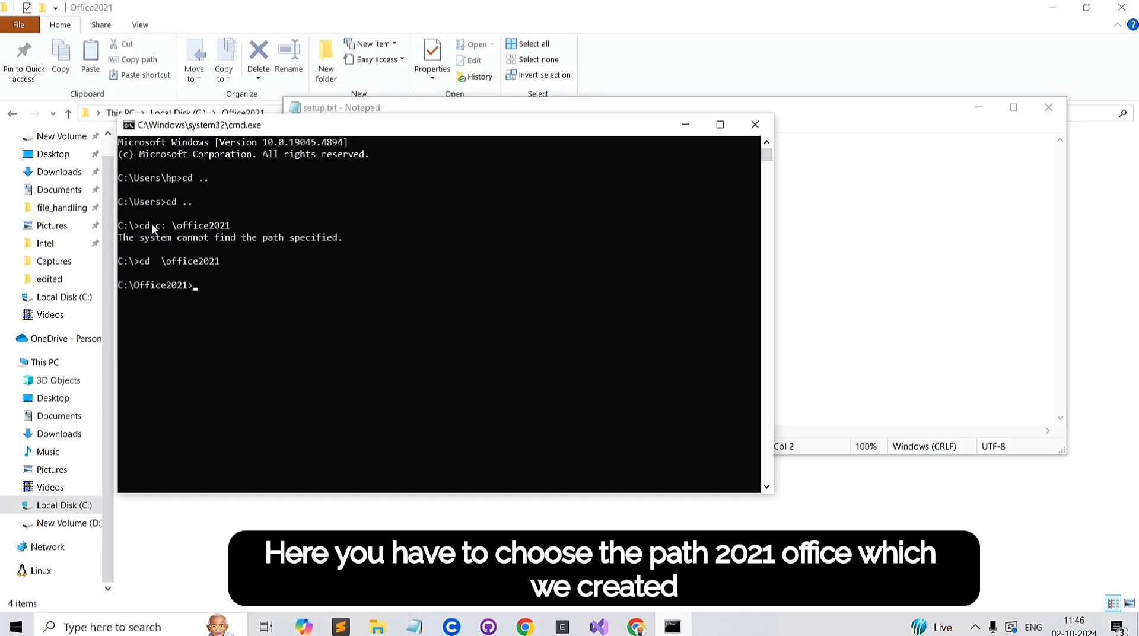
Step: Copy the command "setup /configure configuration.xml" from setup.txt in Notepad and paste it at the Office2021 prompt in Command Prompt
key("alt+Tab")
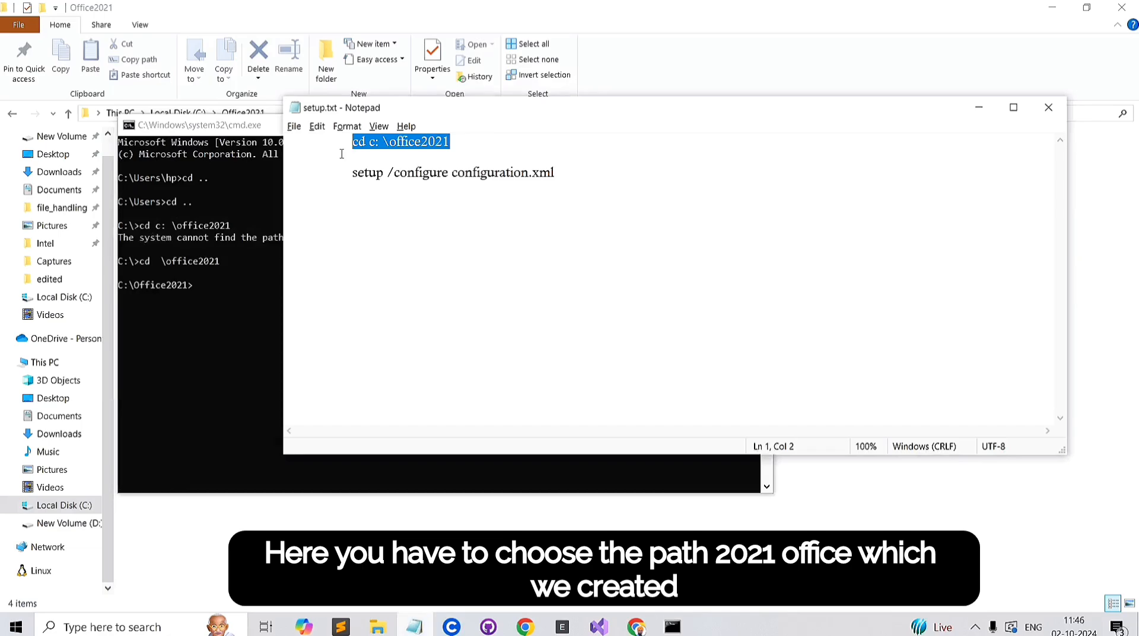
left_click_drag(558, 170, 349, 172)
key("super+c")
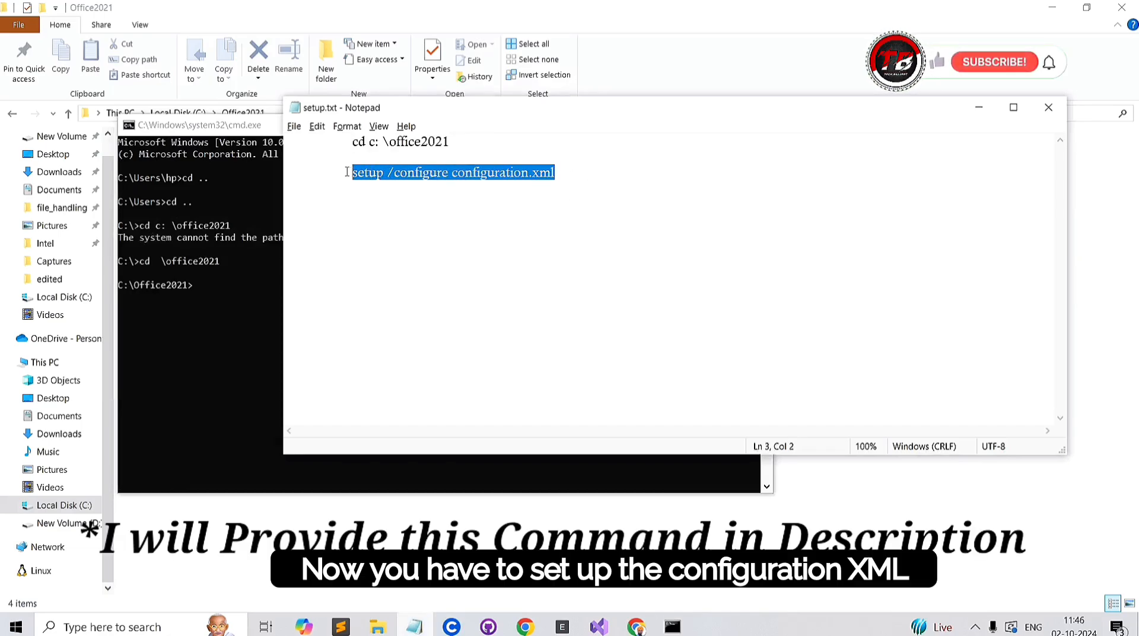
left_click(208, 285)
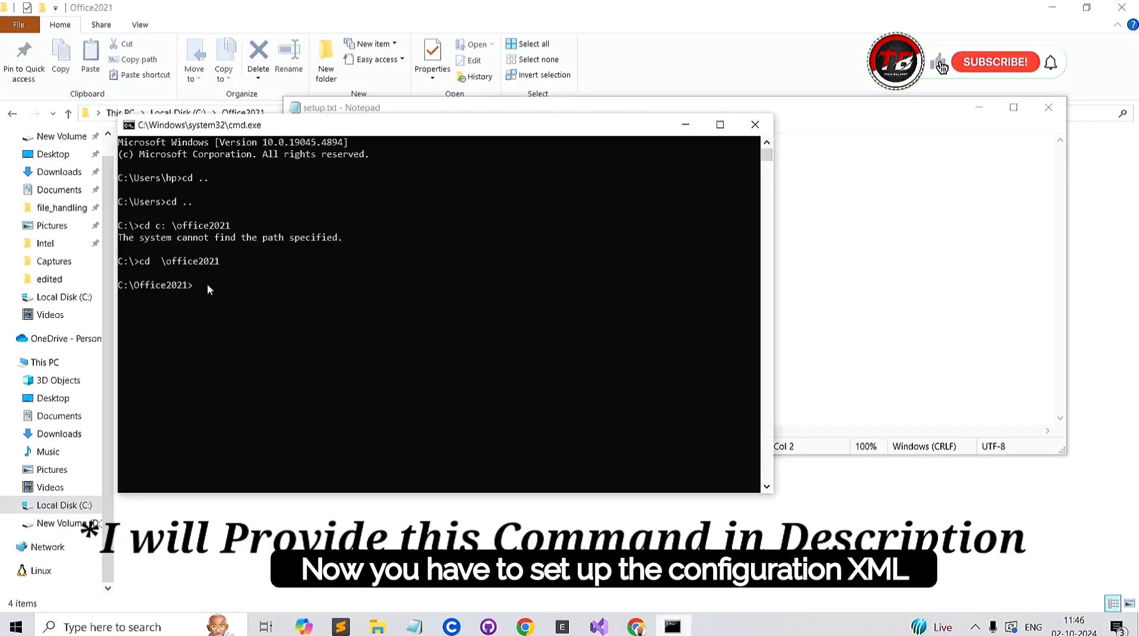
left_click(208, 284)
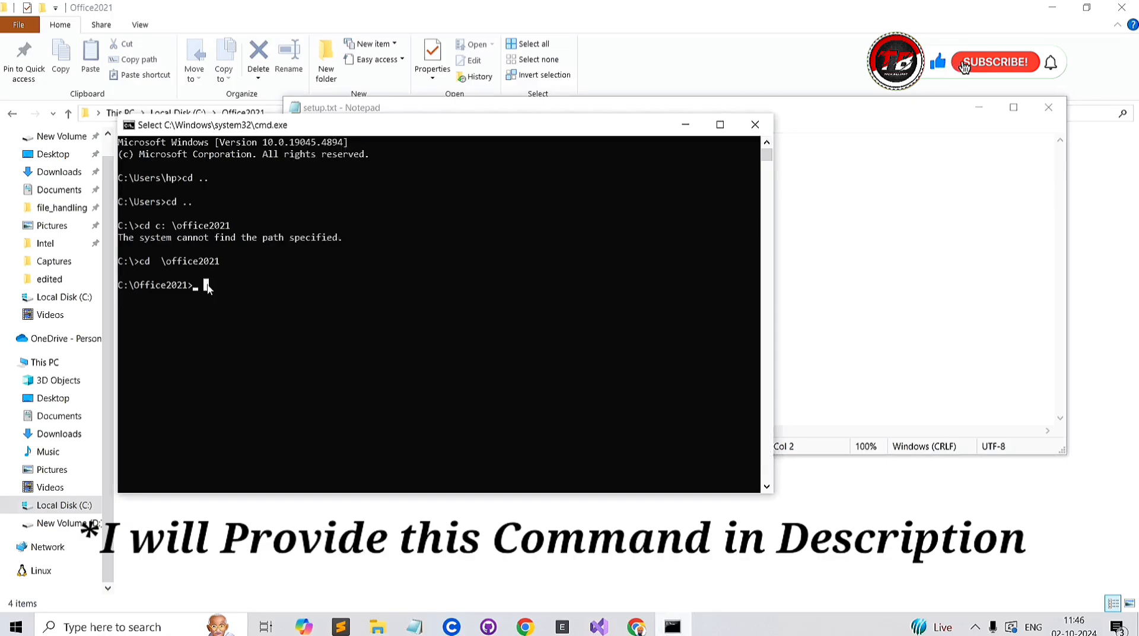
right_click(207, 287)
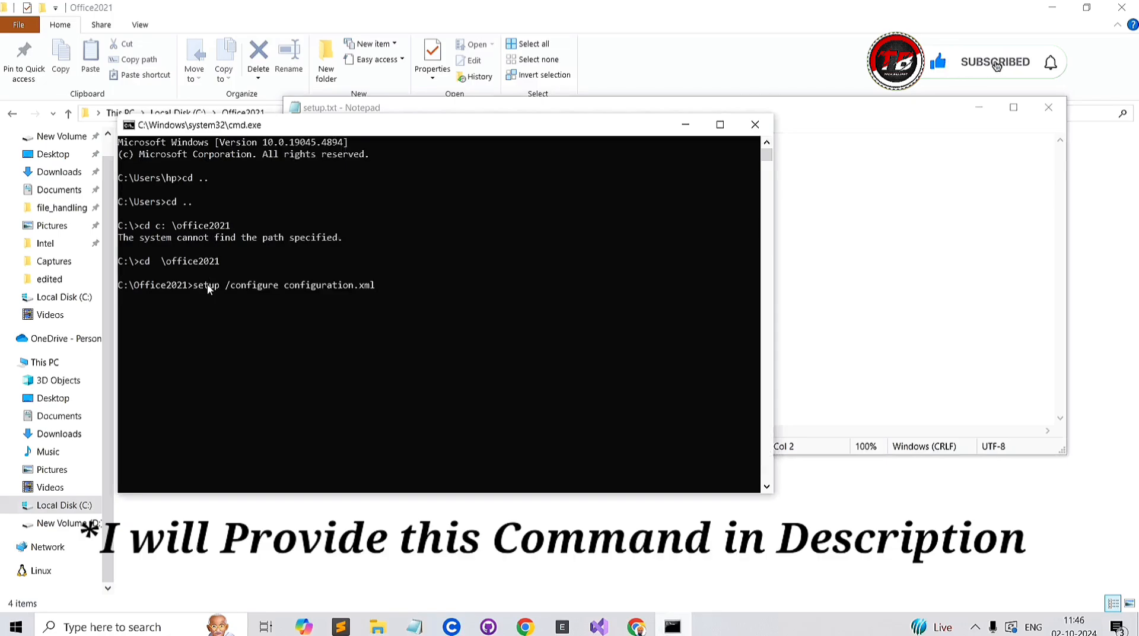
Step: Run the setup command to install Office and close the installer window once the installation is complete
key("Return")
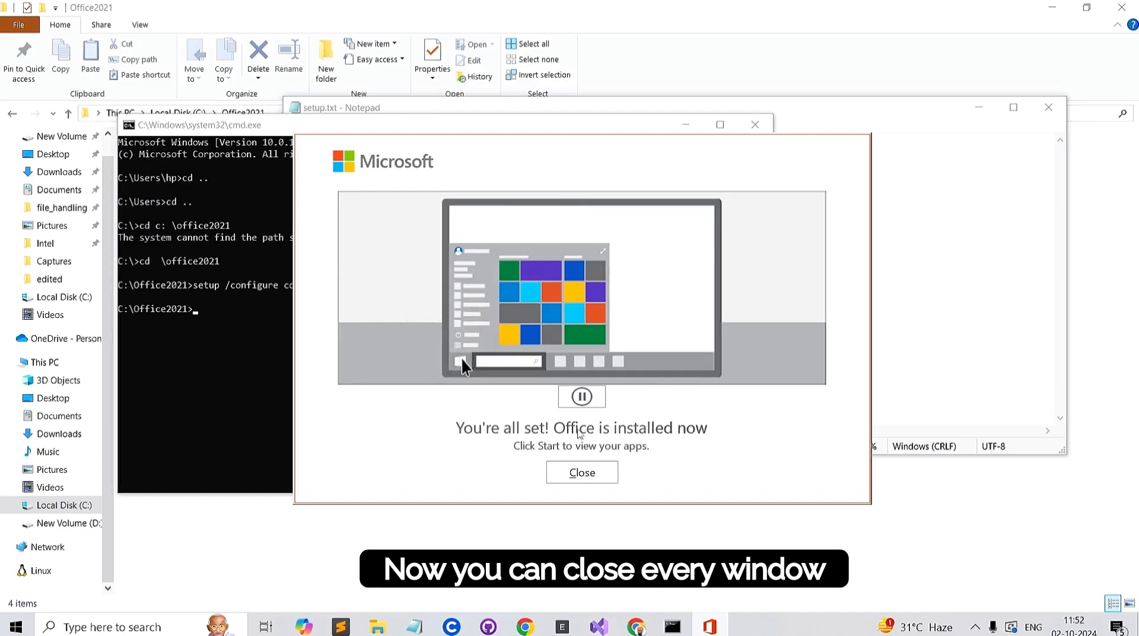
left_click(1108, 512)
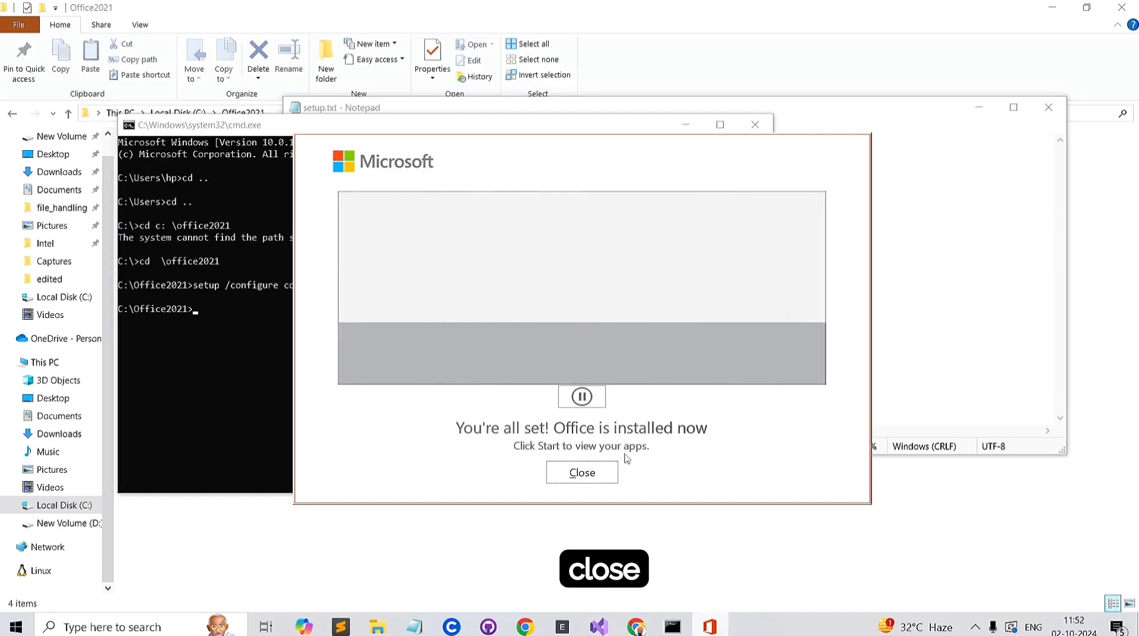
left_click(603, 469)
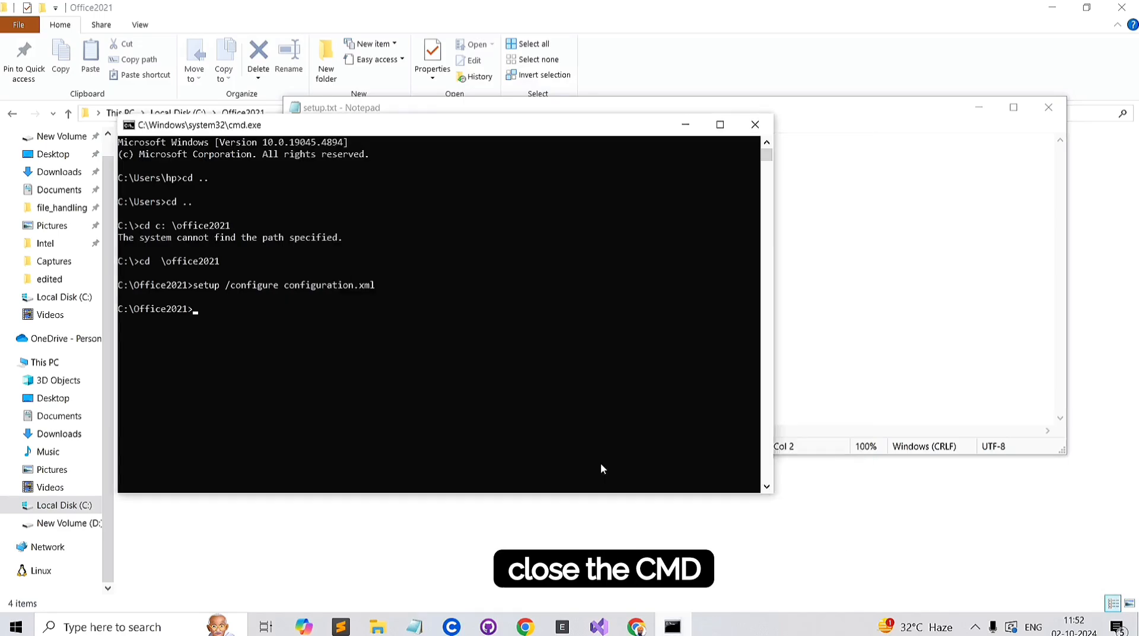
Step: Close the Command Prompt, the setup.txt Notepad window and the Office2021 folder window
left_click(755, 124)
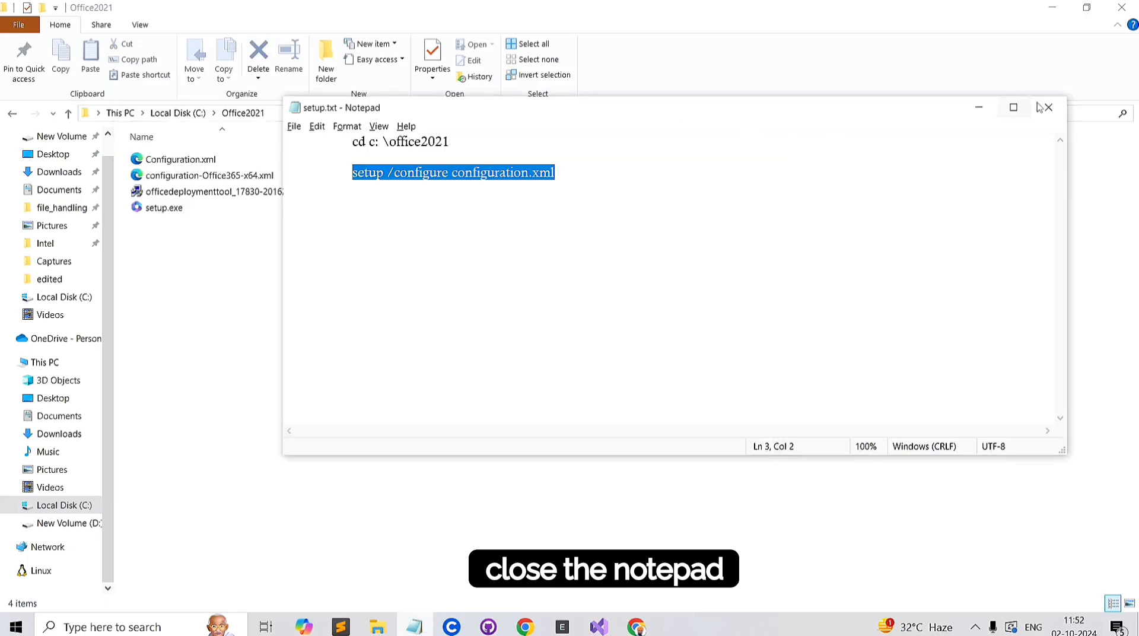
left_click(1048, 107)
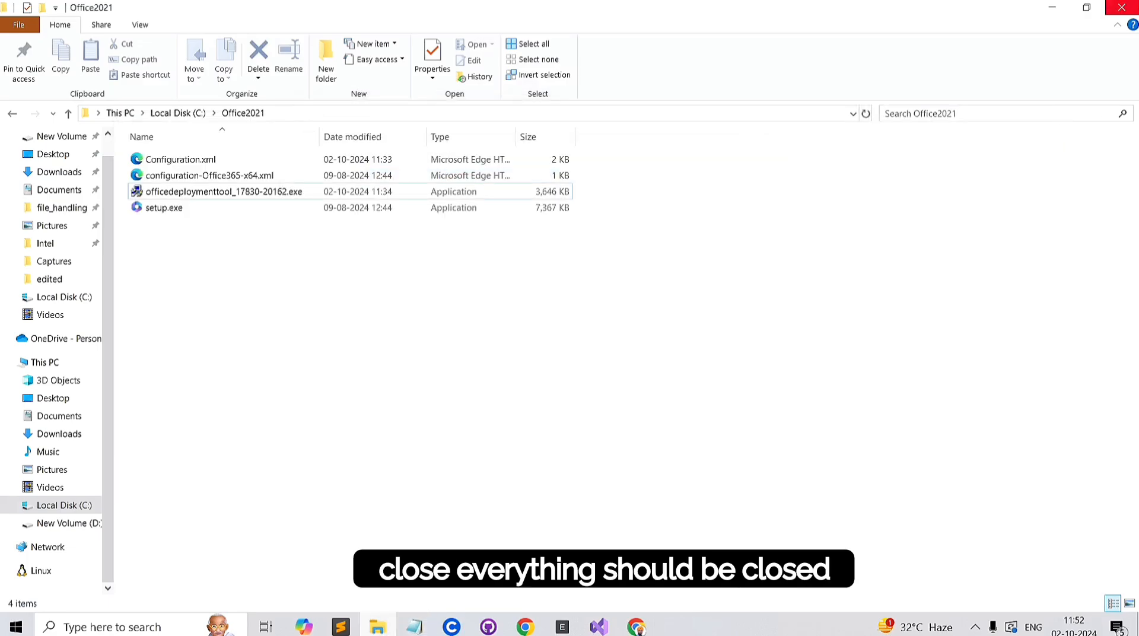
left_click(1124, 13)
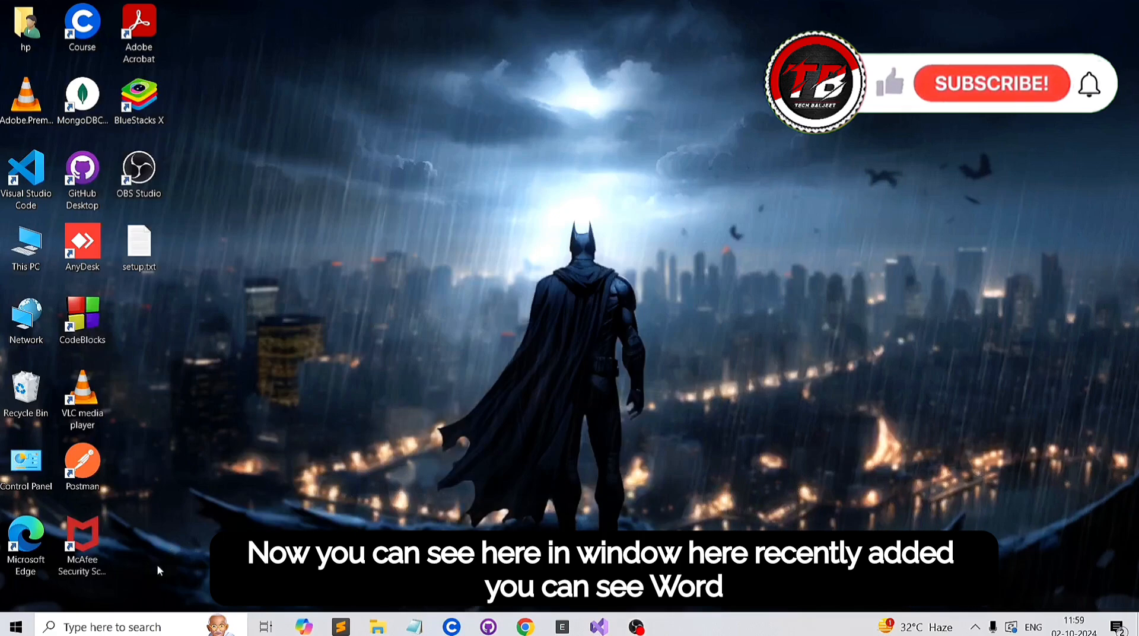
Step: Launch Word from the recently added apps, create a blank document to test it and close Word
left_click(15, 627)
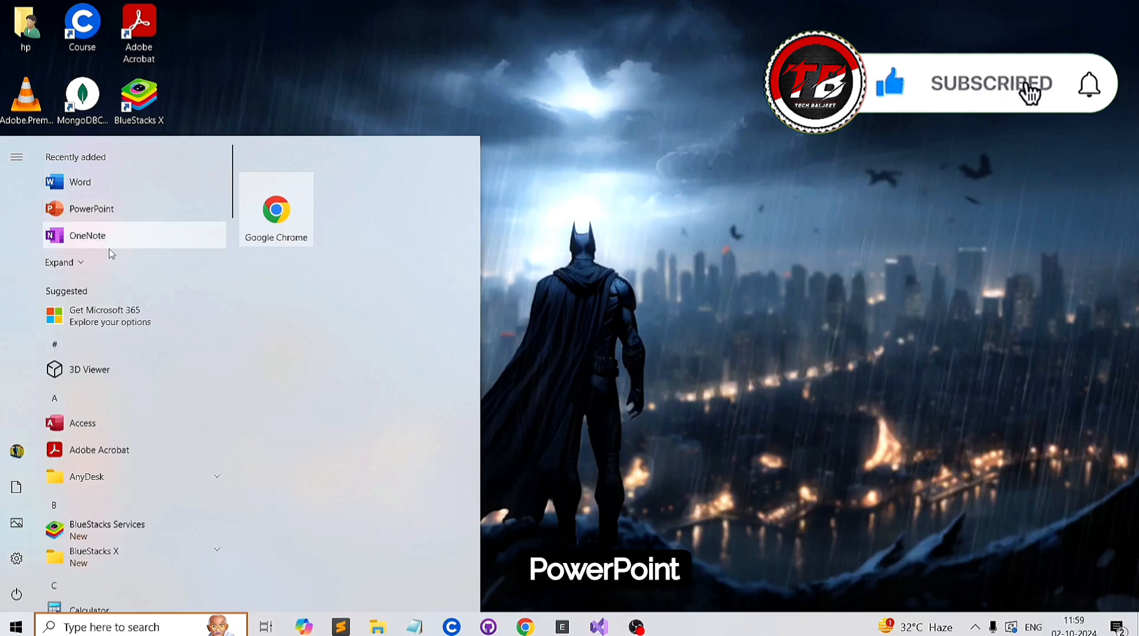
left_click(88, 179)
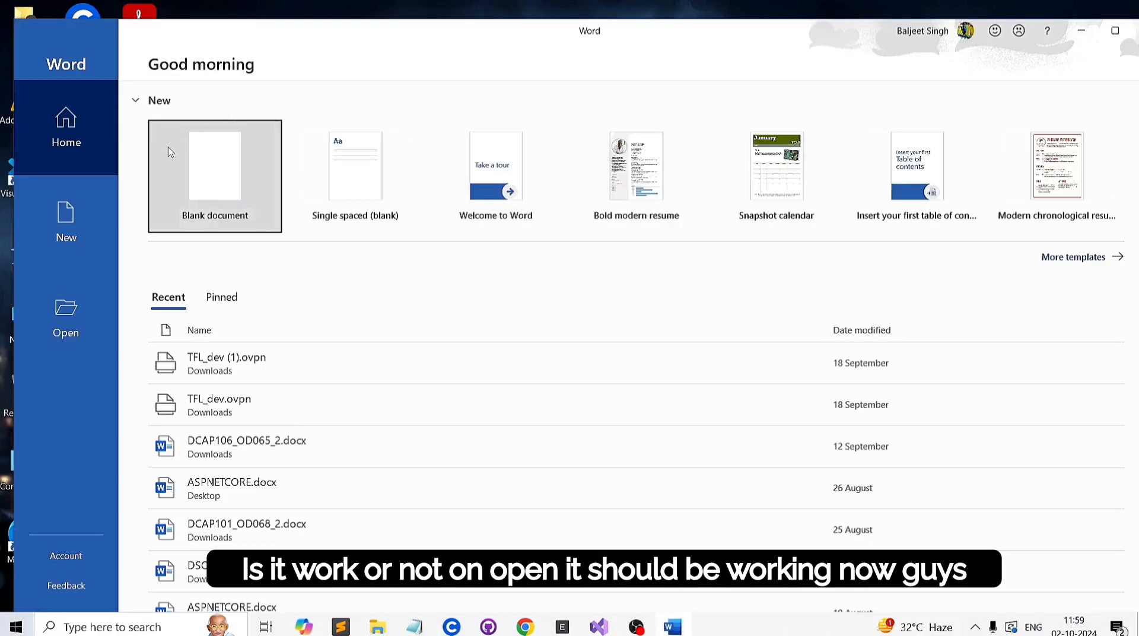
left_click(160, 155)
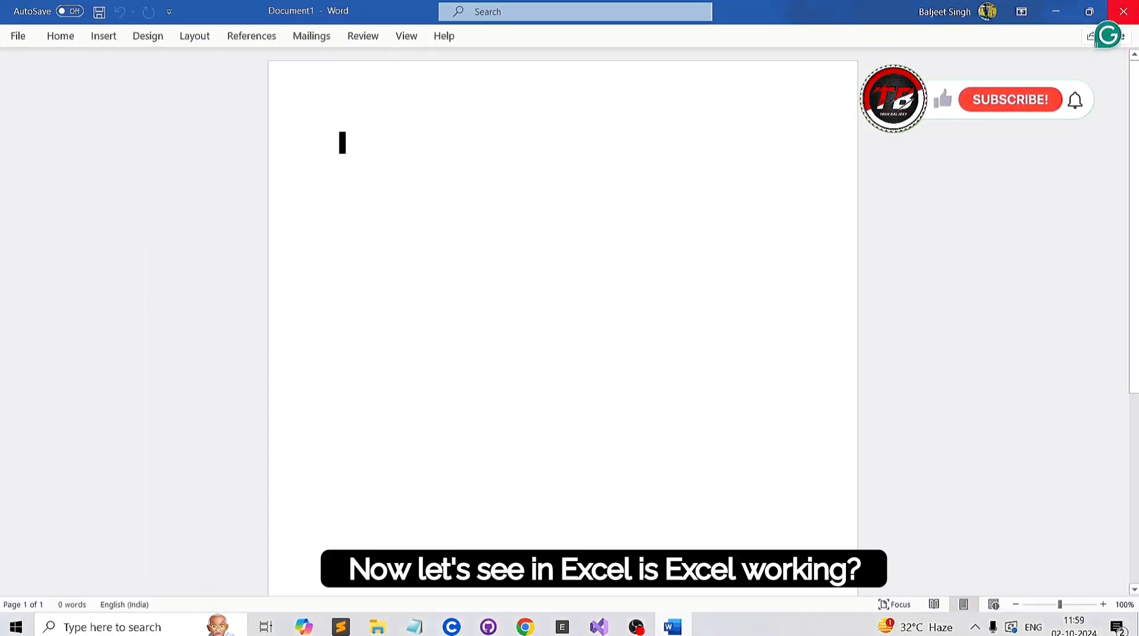
left_click(1124, 9)
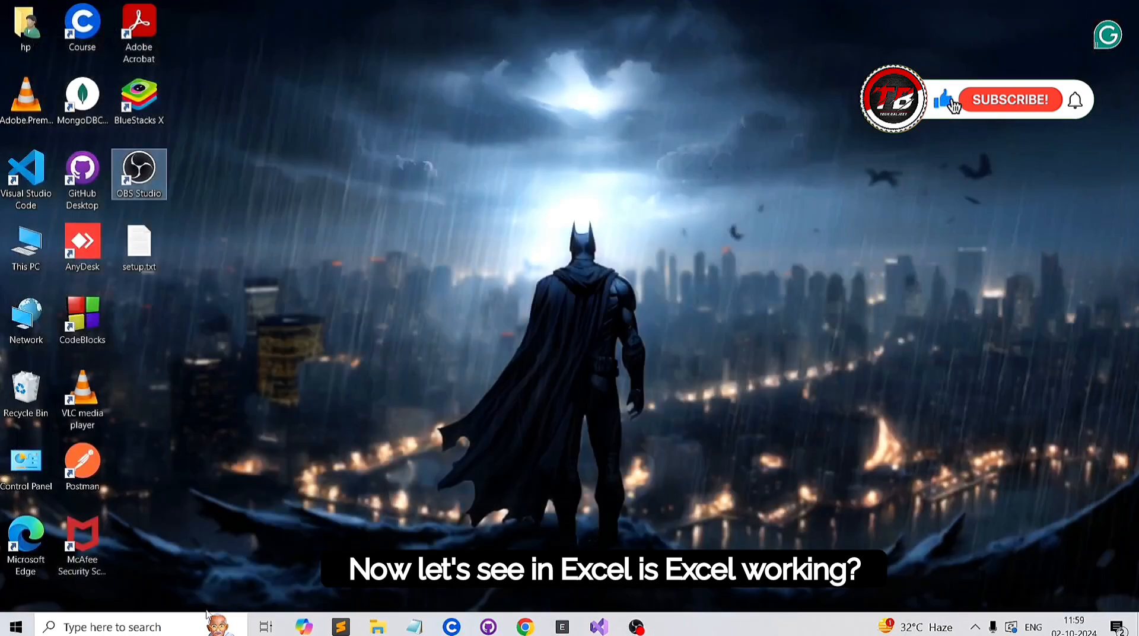
Step: Search Windows for "excel", open Excel with a blank workbook to test it, and close it without saving
left_click(137, 630)
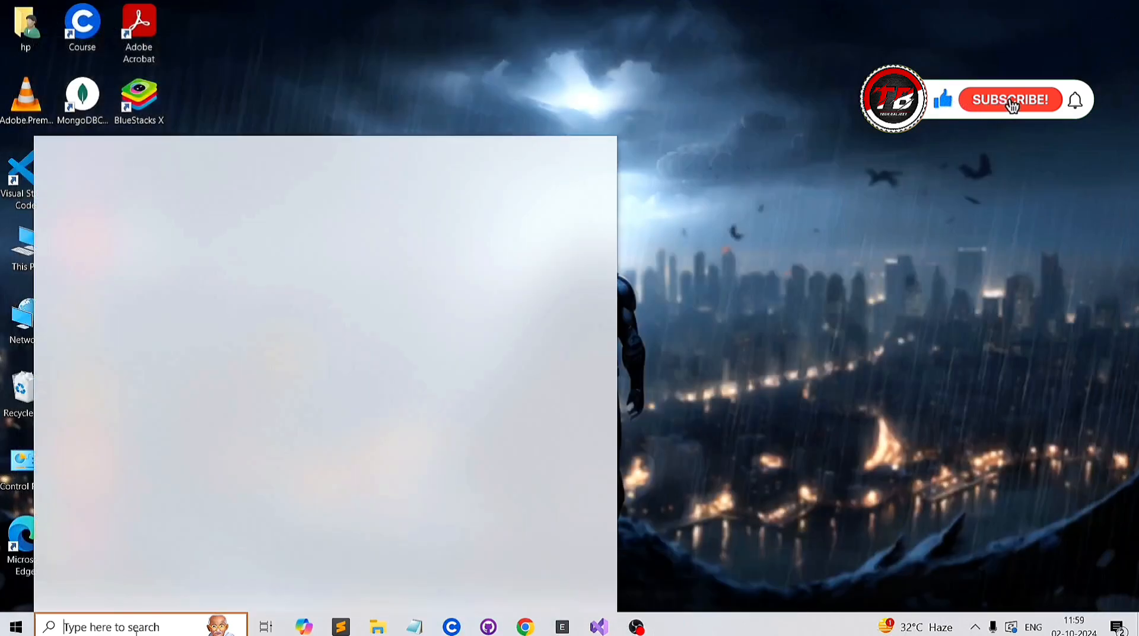
type("excel")
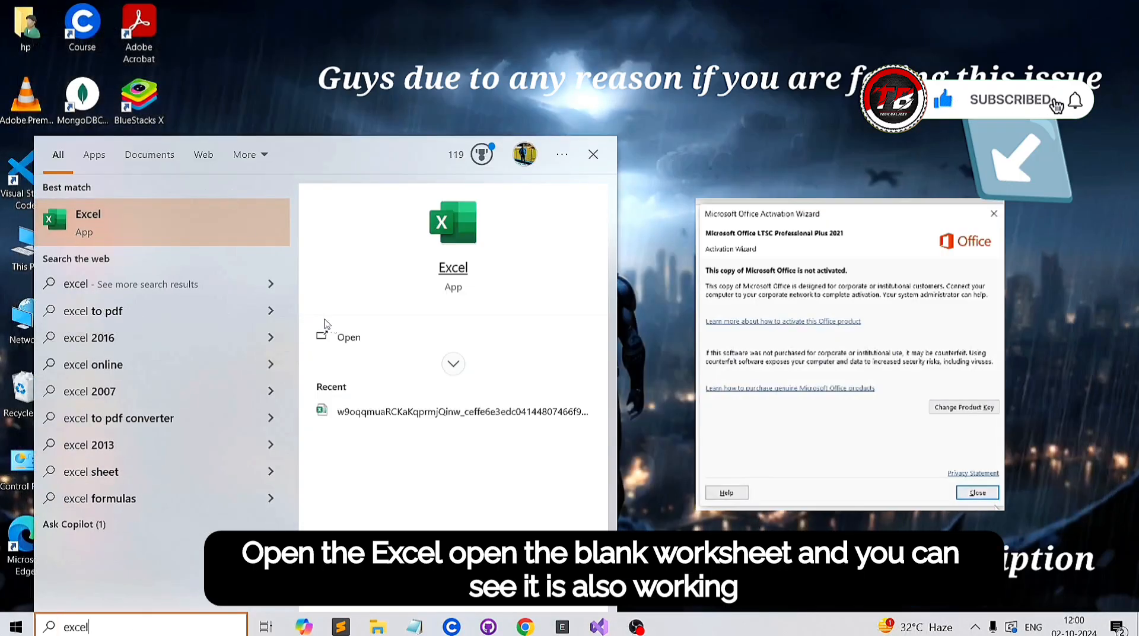
key("Return")
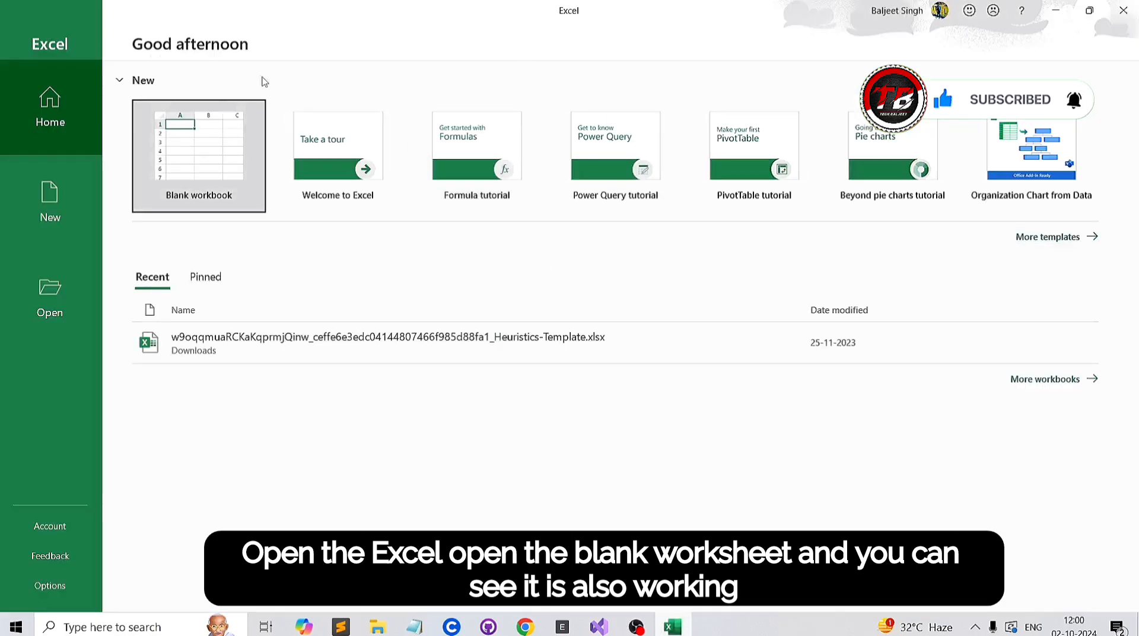
left_click(175, 110)
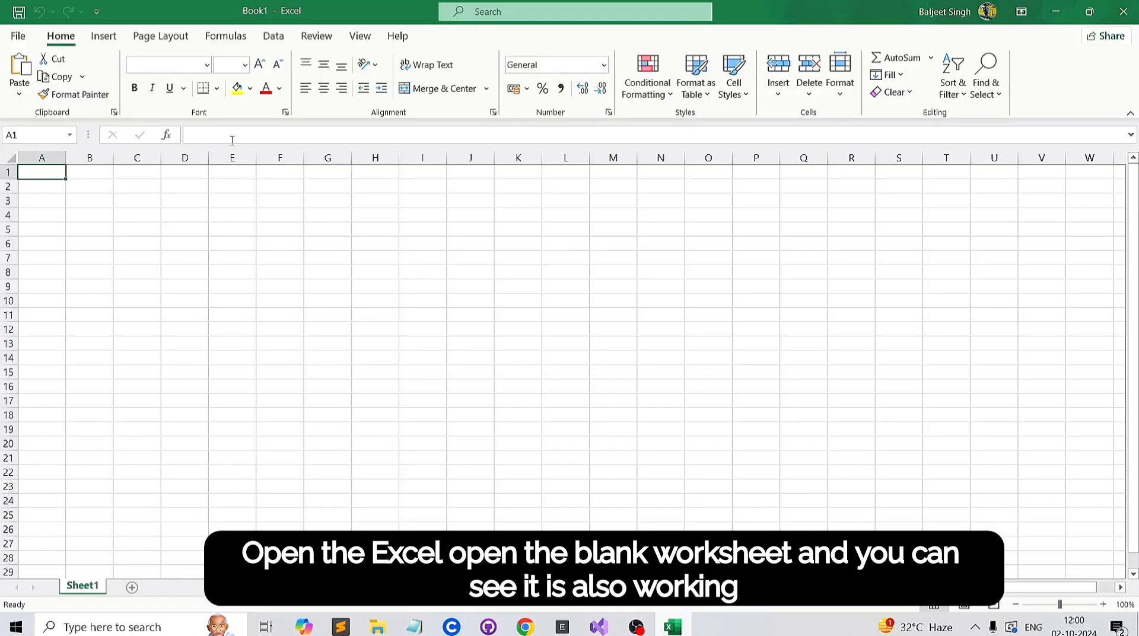
left_click(261, 199)
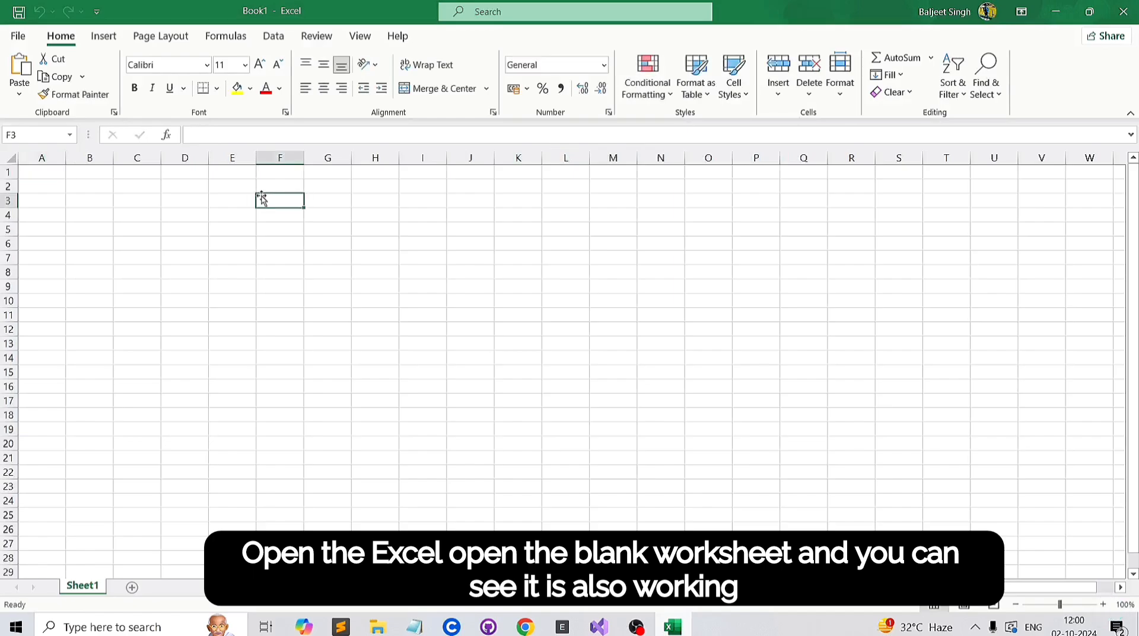
left_click(1135, 4)
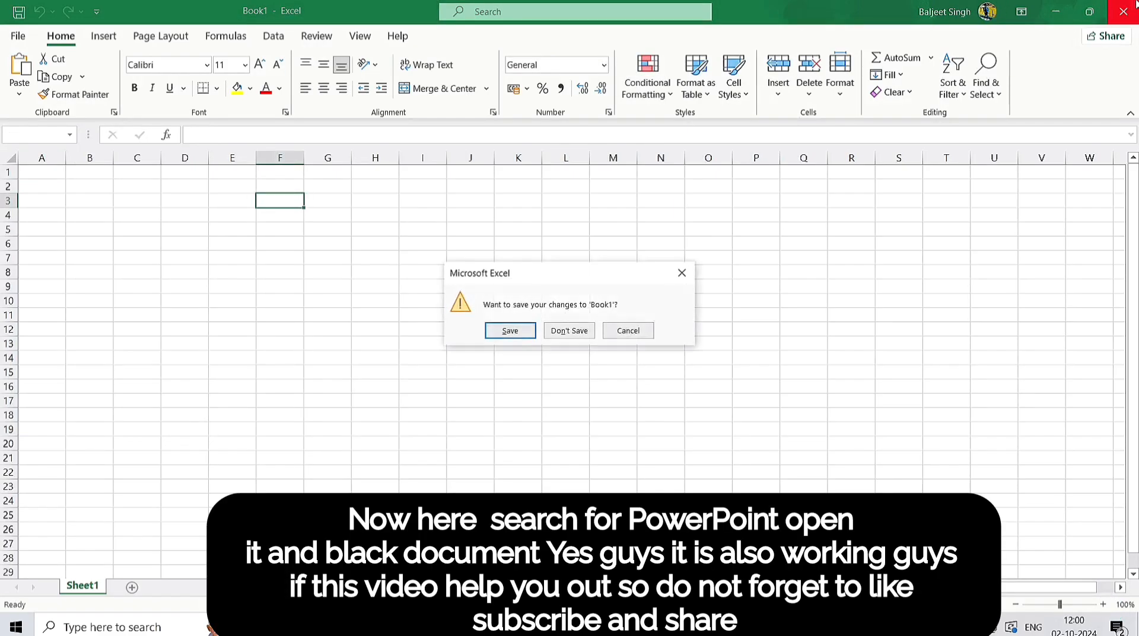
left_click(568, 333)
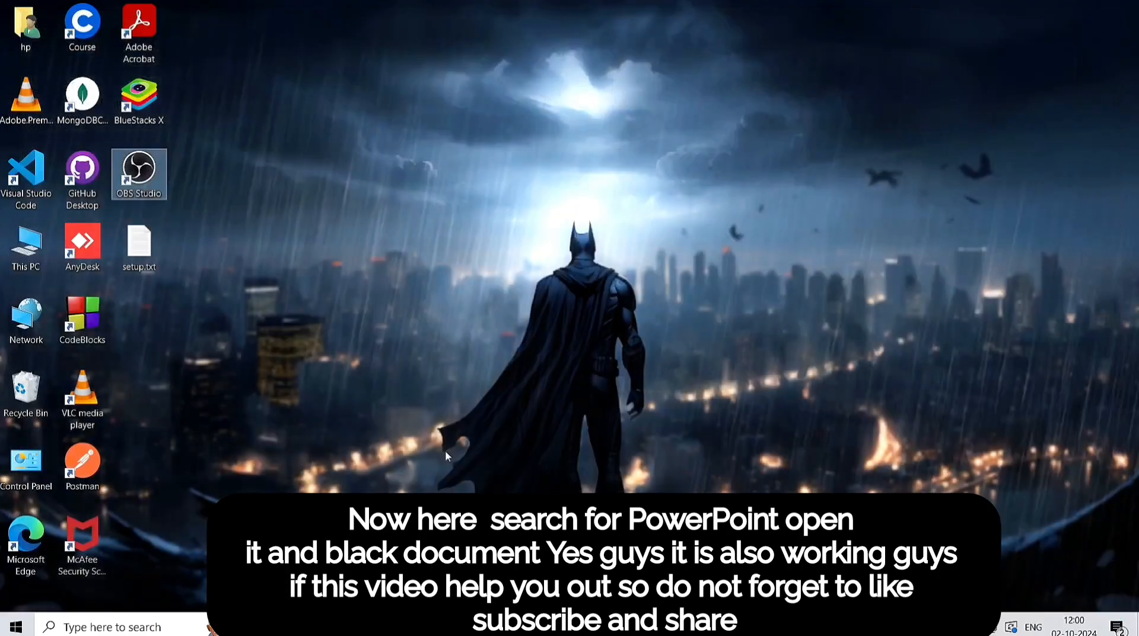
Step: Search Windows for "power", open PowerPoint with a blank presentation to test it, and close it
left_click(153, 625)
type("power")
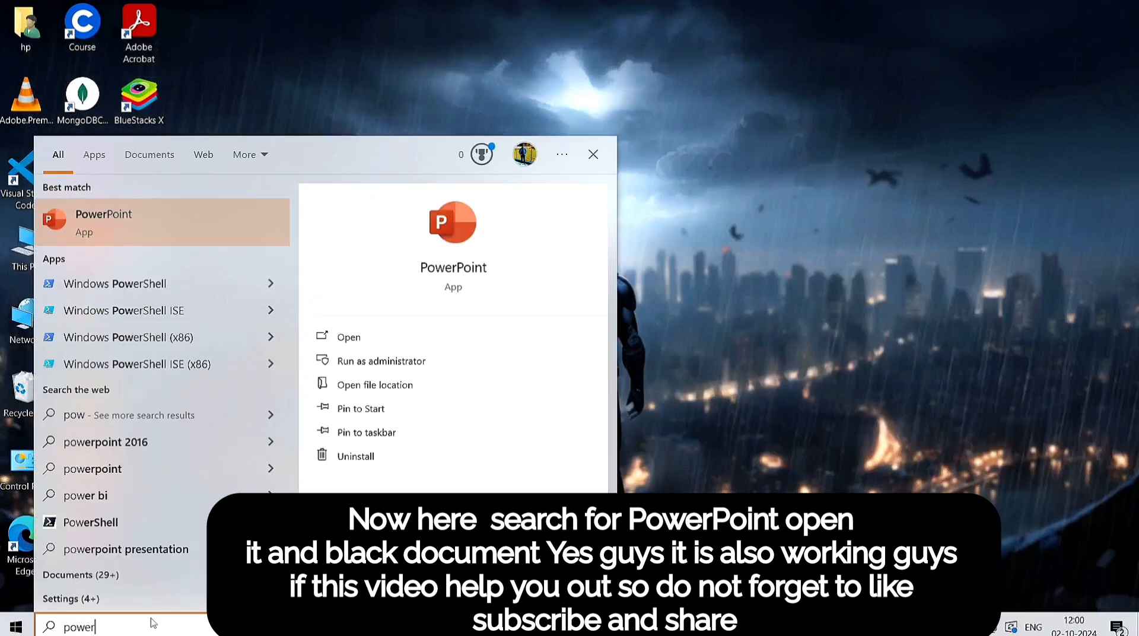
left_click(380, 344)
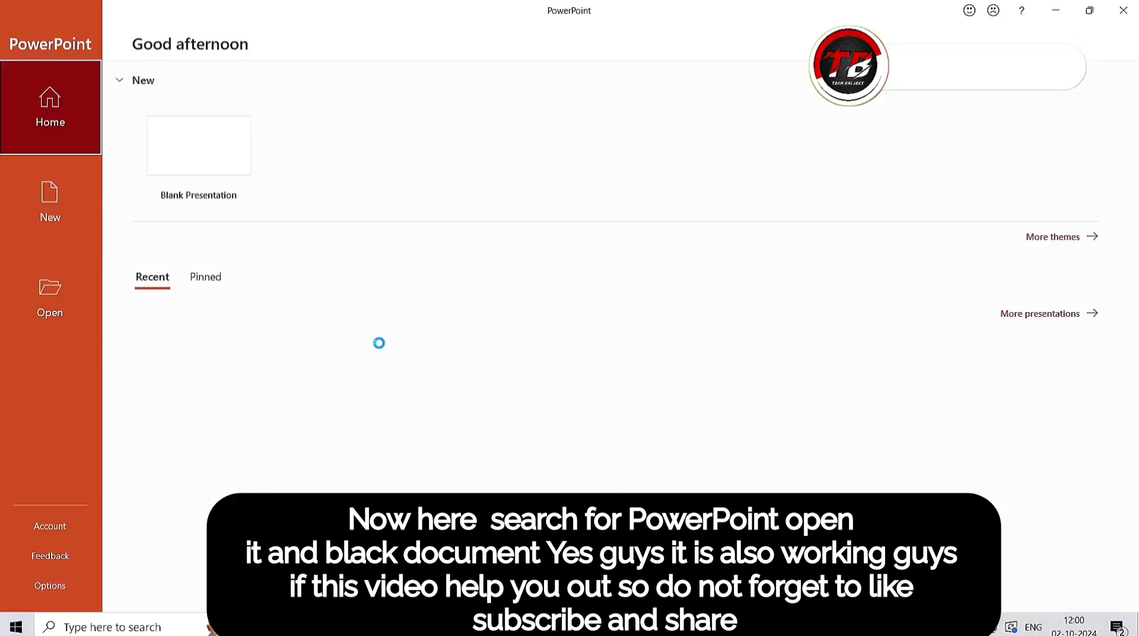
left_click(198, 185)
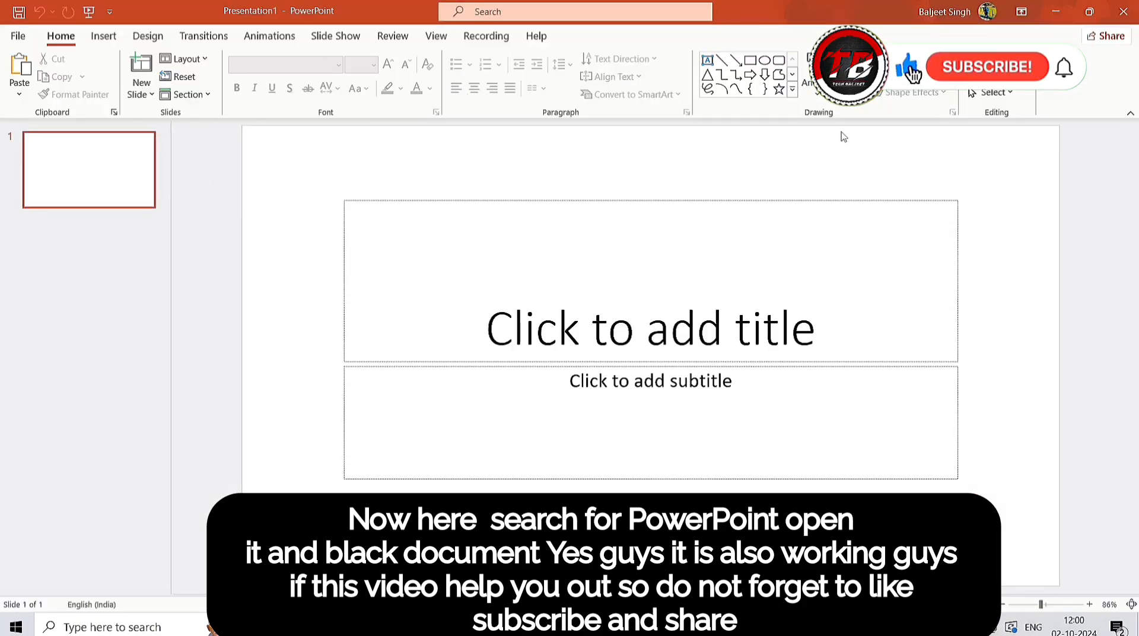
left_click(1123, 11)
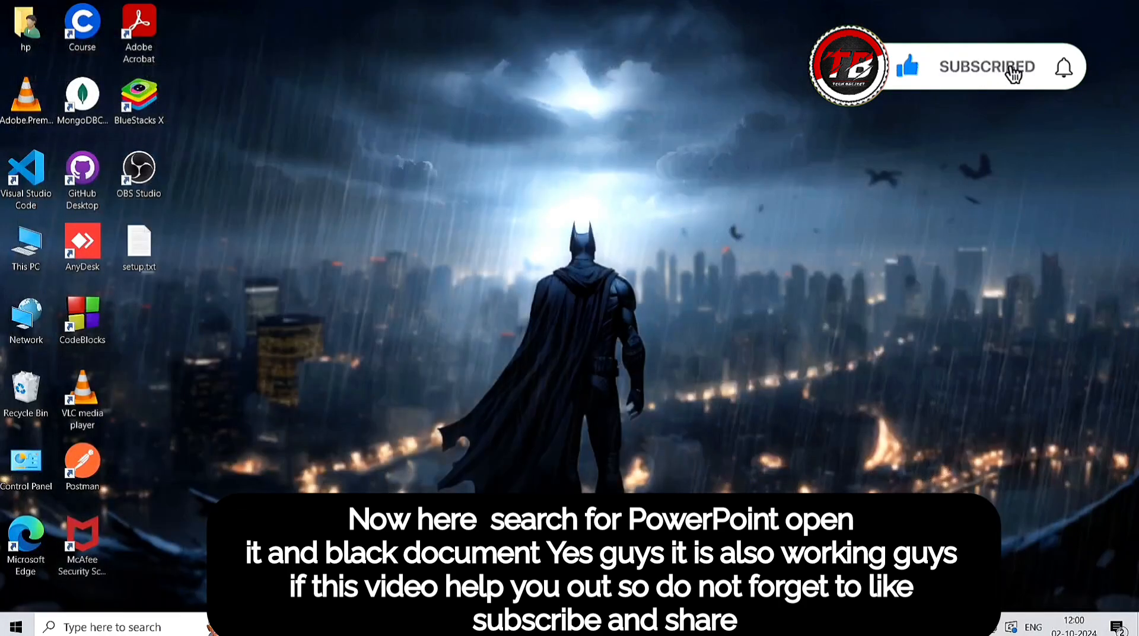